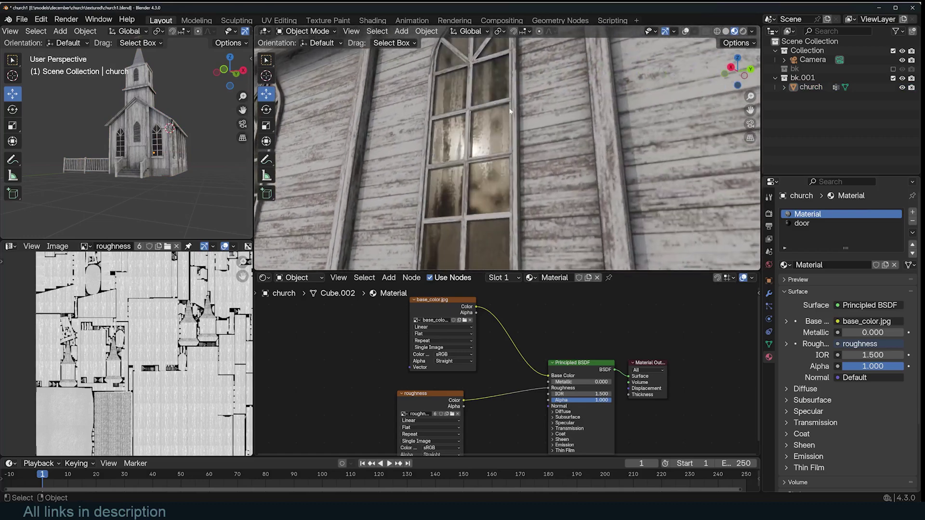
Examine the baked church's window glass, walls and frames up close from several angles.
{"action": "scroll", "coordinate": [539, 125], "scroll_direction": "down", "scroll_amount": 5}
{"action": "middle_click_drag", "start_coordinate": [539, 126], "coordinate": [677, 123]}
{"action": "left_click", "coordinate": [457, 124]}
{"action": "scroll", "coordinate": [454, 128], "scroll_direction": "up", "scroll_amount": 5}
{"action": "scroll", "coordinate": [441, 159], "scroll_direction": "down", "scroll_amount": 4}
{"action": "scroll", "coordinate": [624, 160], "scroll_direction": "down", "scroll_amount": 3}
{"action": "middle_click_drag", "start_coordinate": [434, 135], "coordinate": [595, 94]}
{"action": "scroll", "coordinate": [578, 139], "scroll_direction": "up", "scroll_amount": 4}
{"action": "middle_click_drag", "start_coordinate": [568, 144], "coordinate": [568, 166]}
{"action": "scroll", "coordinate": [498, 128], "scroll_direction": "down", "scroll_amount": 5}
Exclude the bk.001 collection, enable the bk collection, and select the original multi-material church.
{"action": "key", "text": "alt+a"}
{"action": "left_click", "coordinate": [811, 86]}
{"action": "left_click", "coordinate": [893, 77]}
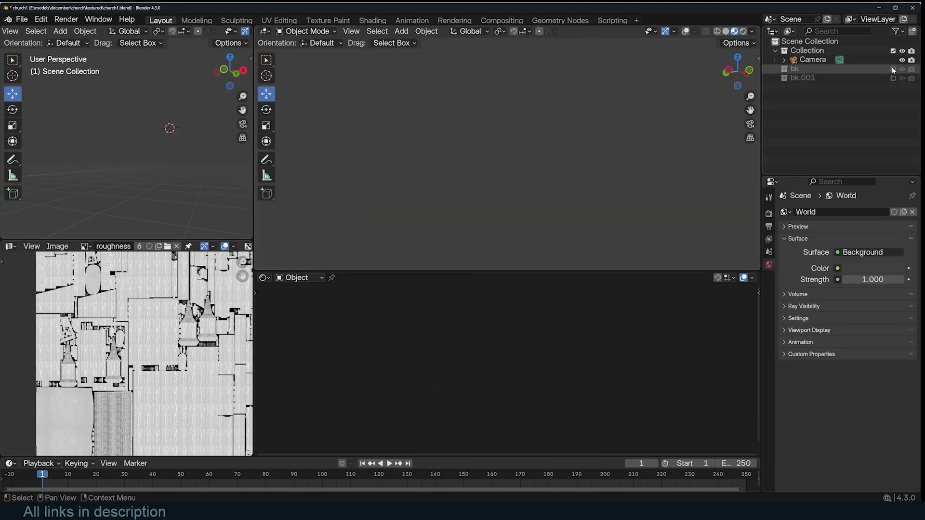
{"action": "left_click", "coordinate": [893, 69]}
{"action": "left_click", "coordinate": [521, 138]}
{"action": "middle_click_drag", "start_coordinate": [541, 157], "coordinate": [501, 209]}
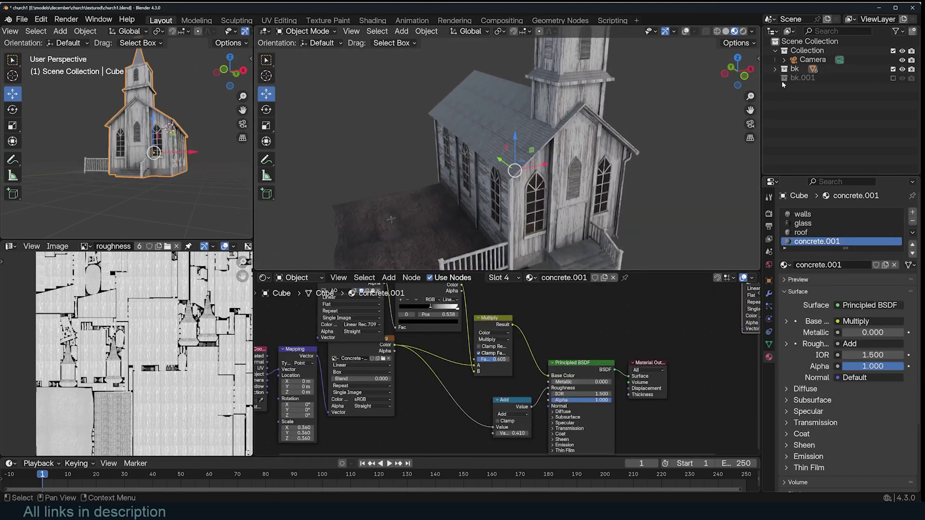
{"action": "scroll", "coordinate": [429, 194], "scroll_direction": "down", "scroll_amount": 2}
{"action": "scroll", "coordinate": [430, 194], "scroll_direction": "down", "scroll_amount": 2}
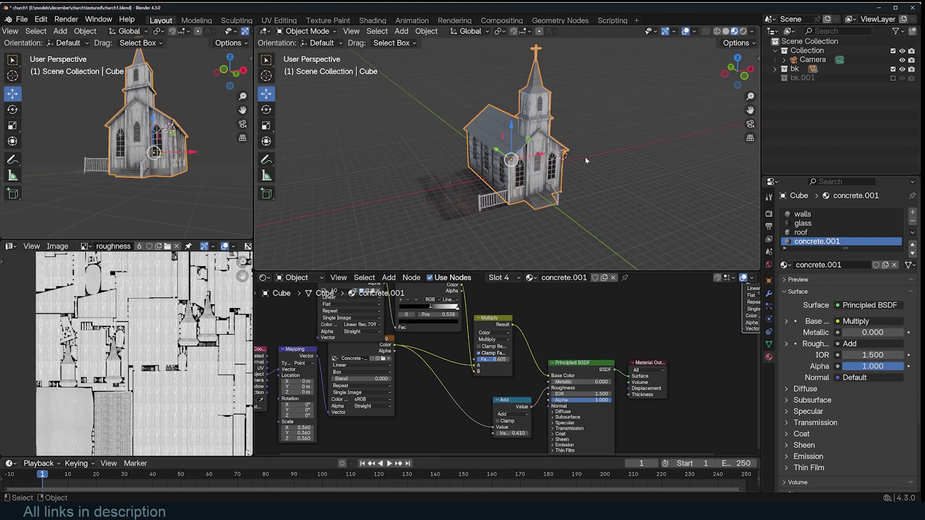
{"action": "scroll", "coordinate": [586, 161], "scroll_direction": "up", "scroll_amount": 5}
{"action": "left_click", "coordinate": [391, 215]}
{"action": "left_click", "coordinate": [528, 246]}
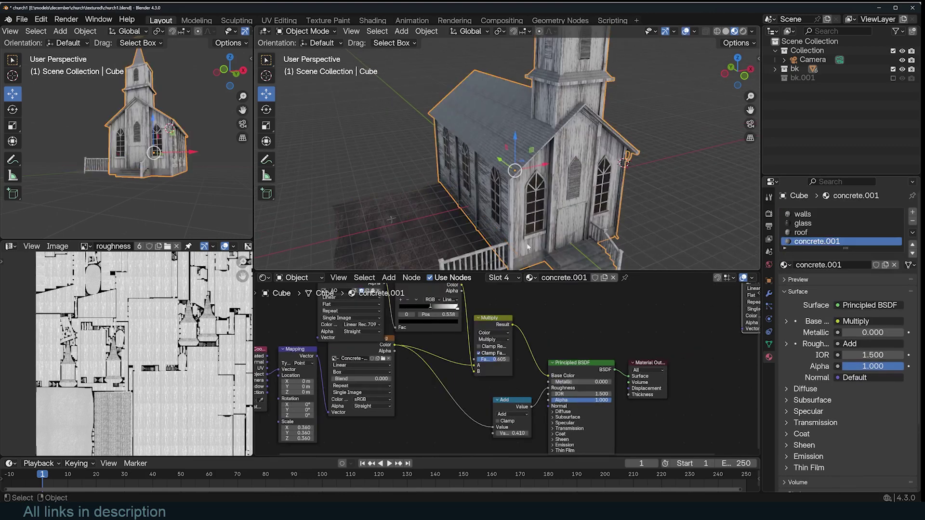
Separate the concrete image texture node from the AO node in concrete.001 and preview its output before restoring the Principled BSDF output.
{"action": "scroll", "coordinate": [547, 324], "scroll_direction": "down", "scroll_amount": 5}
{"action": "scroll", "coordinate": [547, 324], "scroll_direction": "up", "scroll_amount": 2}
{"action": "middle_click_drag", "start_coordinate": [414, 366], "coordinate": [490, 375]}
{"action": "left_click_drag", "start_coordinate": [478, 364], "coordinate": [468, 397]}
{"action": "middle_click_drag", "start_coordinate": [508, 380], "coordinate": [515, 364]}
{"action": "left_click", "coordinate": [477, 382], "text": "ctrl+shift"}
{"action": "middle_click_drag", "start_coordinate": [578, 231], "coordinate": [500, 193]}
{"action": "left_click", "coordinate": [653, 368], "text": "ctrl+shift"}
{"action": "middle_click_drag", "start_coordinate": [616, 111], "coordinate": [577, 113]}
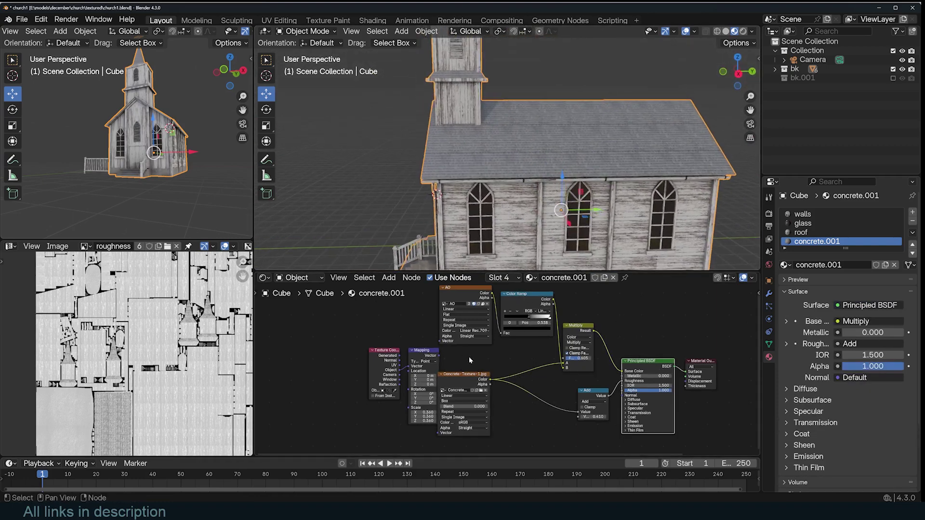
Move the Mapping and Texture Coordinate nodes of concrete.001 away from the image texture nodes.
{"action": "middle_click_drag", "start_coordinate": [470, 360], "coordinate": [553, 368]}
{"action": "left_click_drag", "start_coordinate": [520, 330], "coordinate": [453, 366]}
{"action": "left_click_drag", "start_coordinate": [524, 351], "coordinate": [453, 347]}
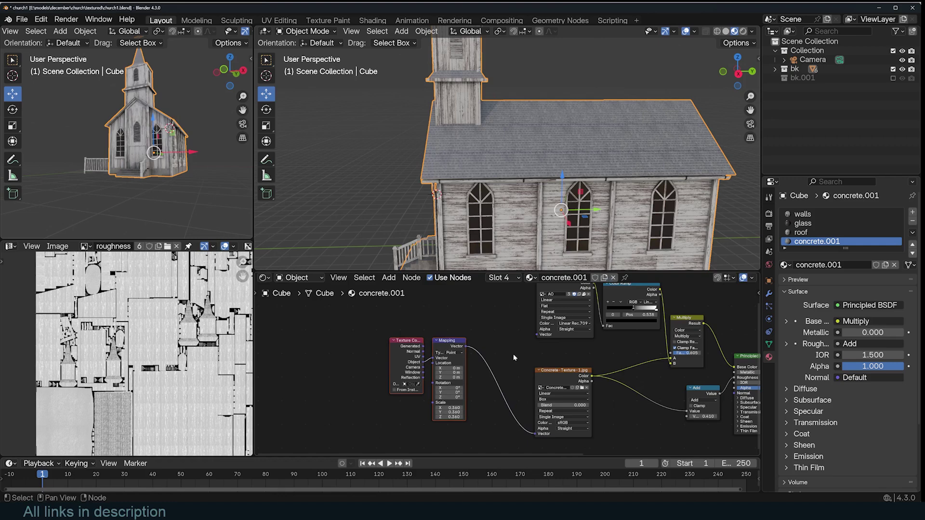
{"action": "middle_click_drag", "start_coordinate": [524, 358], "coordinate": [557, 324]}
Select the baked church and rearrange its image texture and Principled BSDF nodes into a clear layout.
{"action": "middle_click_drag", "start_coordinate": [493, 162], "coordinate": [571, 126]}
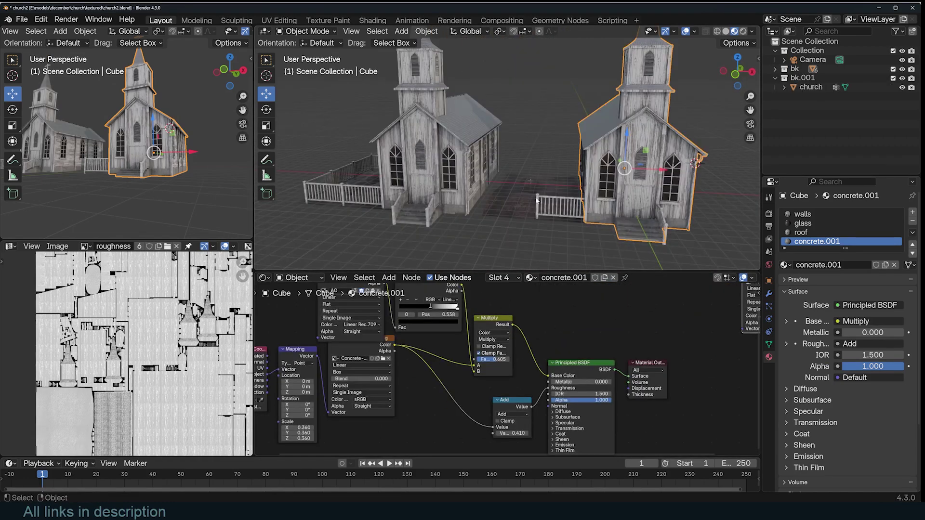
{"action": "left_click", "coordinate": [581, 191]}
{"action": "left_click", "coordinate": [581, 191]}
{"action": "middle_click_drag", "start_coordinate": [581, 191], "coordinate": [476, 172]}
{"action": "left_click", "coordinate": [475, 172]}
{"action": "middle_click_drag", "start_coordinate": [424, 399], "coordinate": [488, 407]}
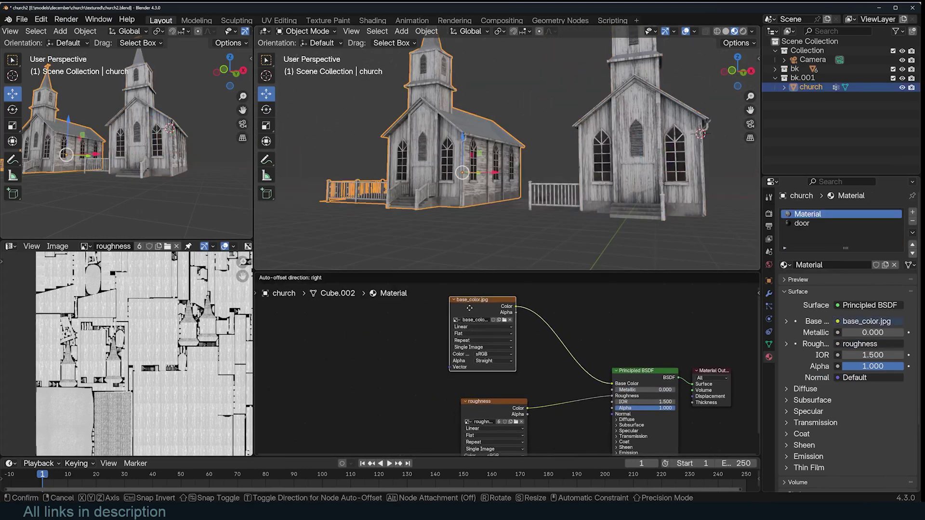
{"action": "left_click_drag", "start_coordinate": [488, 408], "coordinate": [456, 397]}
{"action": "middle_click_drag", "start_coordinate": [677, 385], "coordinate": [676, 339]}
{"action": "scroll", "coordinate": [657, 392], "scroll_direction": "up", "scroll_amount": 4}
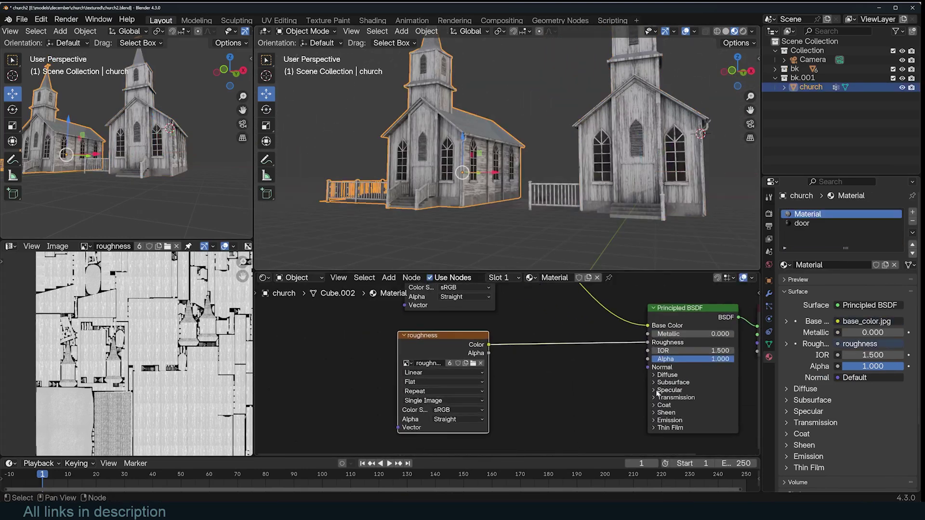
{"action": "left_click_drag", "start_coordinate": [684, 318], "coordinate": [606, 310]}
{"action": "middle_click_drag", "start_coordinate": [606, 310], "coordinate": [628, 386]}
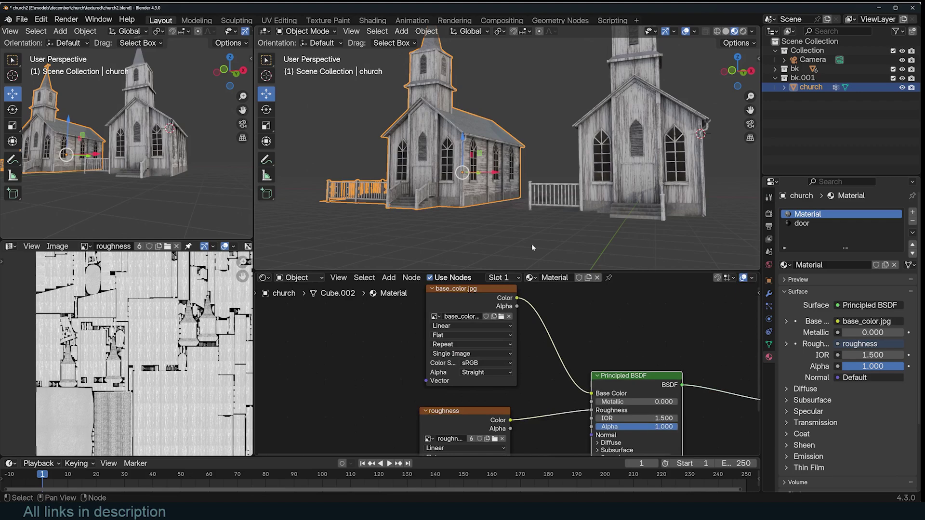
Compare the original church's material nodes with the baked church's, viewing both models side by side.
{"action": "middle_click_drag", "start_coordinate": [523, 210], "coordinate": [632, 196]}
{"action": "scroll", "coordinate": [567, 219], "scroll_direction": "up", "scroll_amount": 4}
{"action": "left_click", "coordinate": [632, 196]}
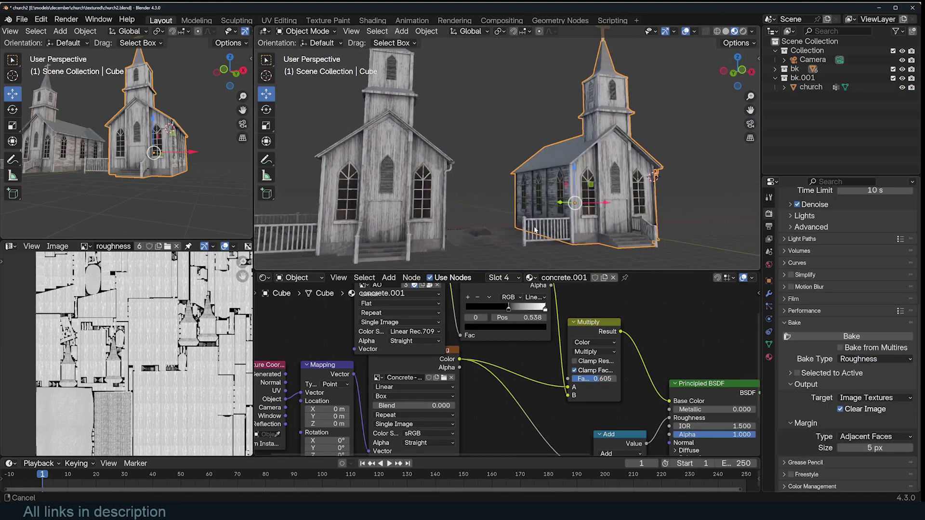
{"action": "left_click", "coordinate": [347, 154]}
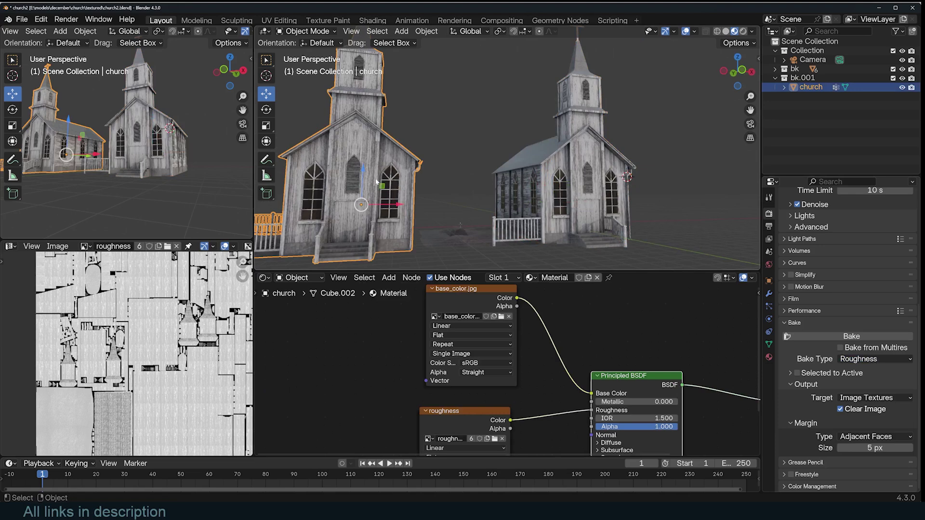
{"action": "scroll", "coordinate": [581, 341], "scroll_direction": "down", "scroll_amount": 3}
{"action": "middle_click_drag", "start_coordinate": [582, 341], "coordinate": [633, 329]}
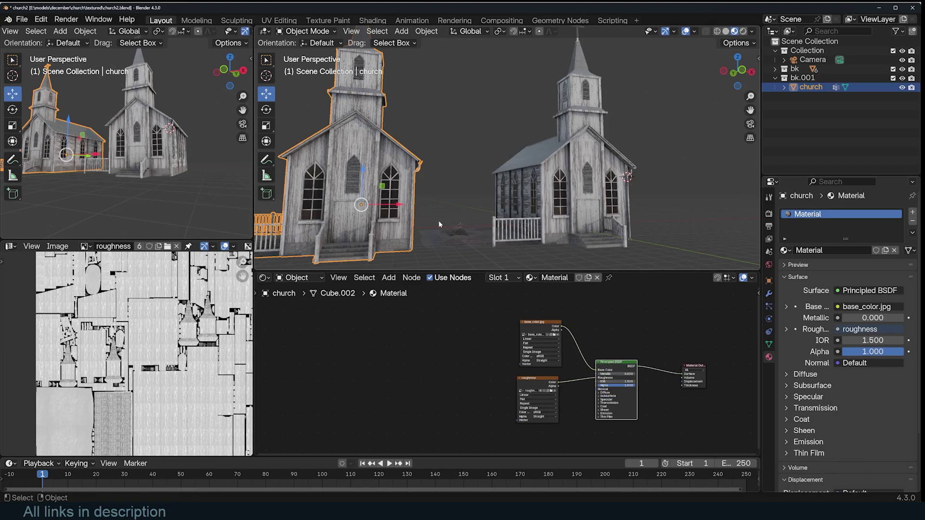
{"action": "mouse_move", "coordinate": [414, 200]}
{"action": "middle_mouse_down"}
{"action": "mouse_move", "coordinate": [482, 202]}
{"action": "mouse_move", "coordinate": [425, 193]}
{"action": "middle_mouse_up"}
{"action": "scroll", "coordinate": [428, 194], "scroll_direction": "down", "scroll_amount": 4}
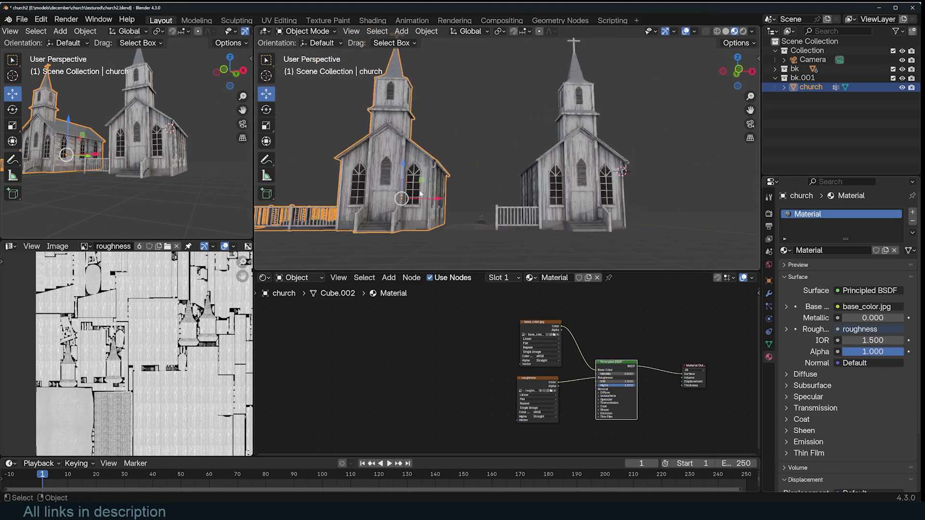
{"action": "scroll", "coordinate": [460, 188], "scroll_direction": "up", "scroll_amount": 4}
{"action": "middle_click_drag", "start_coordinate": [573, 202], "coordinate": [414, 164], "text": "shift"}
Select the original church's walls material and display its AO, Color Ramp and Overlay nodes.
{"action": "left_click", "coordinate": [590, 168]}
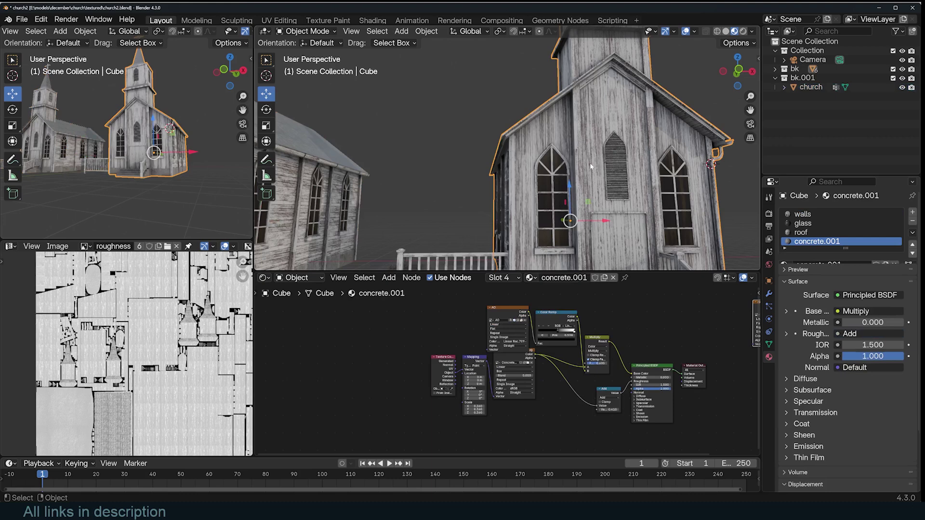
{"action": "scroll", "coordinate": [590, 357], "scroll_direction": "up", "scroll_amount": 2}
{"action": "left_click", "coordinate": [802, 214]}
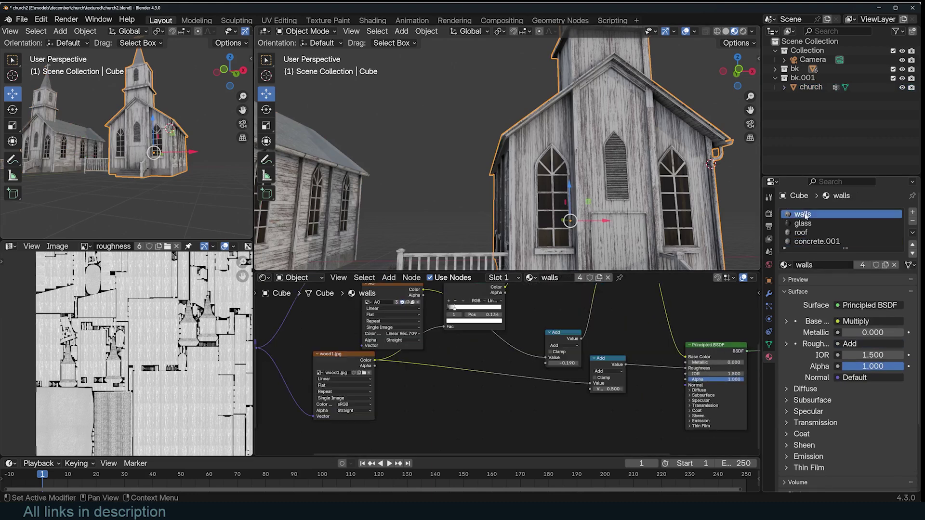
{"action": "middle_click_drag", "start_coordinate": [394, 345], "coordinate": [528, 381]}
{"action": "middle_click_drag", "start_coordinate": [460, 353], "coordinate": [567, 397]}
{"action": "middle_click_drag", "start_coordinate": [633, 328], "coordinate": [516, 320]}
{"action": "middle_click_drag", "start_coordinate": [568, 386], "coordinate": [548, 381]}
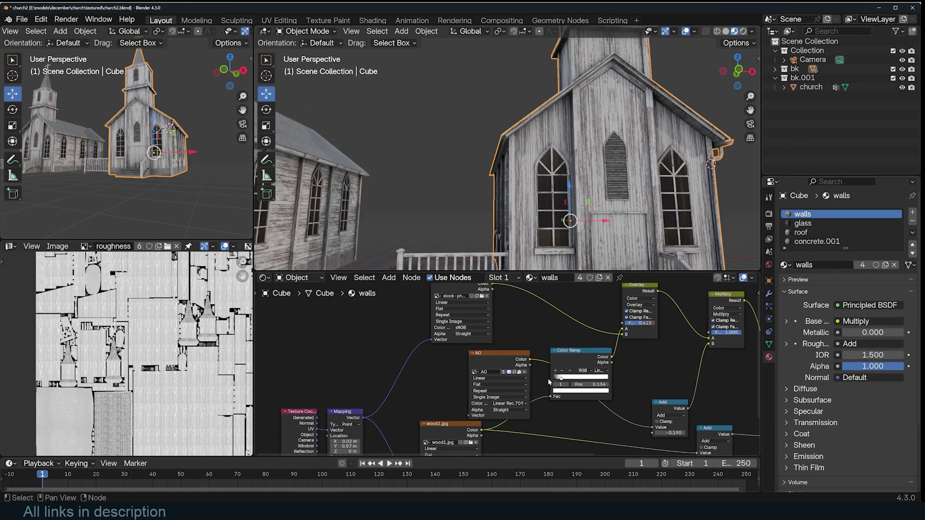
Set the walls material's Color Ramp stop position to 0.144 and the Overlay factor to 0.711.
{"action": "mouse_move", "coordinate": [562, 379]}
{"action": "left_mouse_down"}
{"action": "mouse_move", "coordinate": [599, 380]}
{"action": "mouse_move", "coordinate": [575, 380]}
{"action": "left_mouse_up"}
{"action": "scroll", "coordinate": [556, 206], "scroll_direction": "down", "scroll_amount": 3}
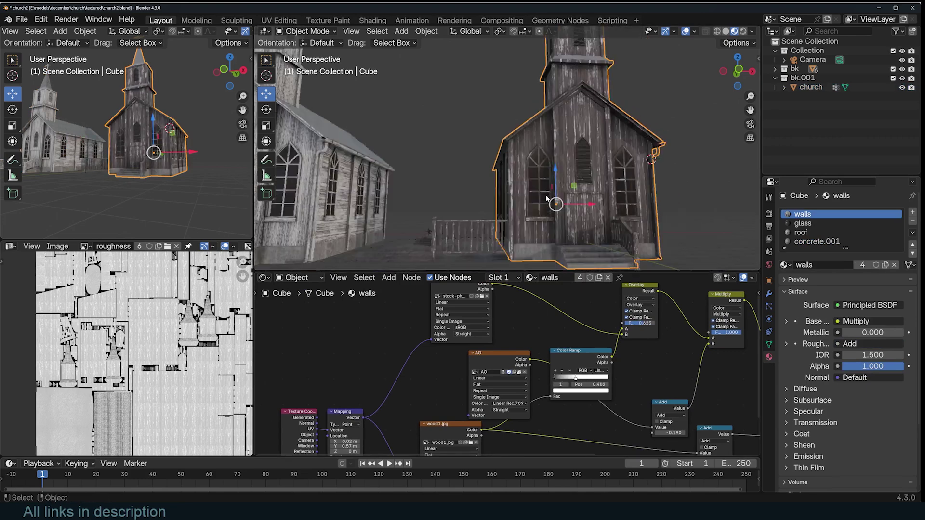
{"action": "middle_click_drag", "start_coordinate": [555, 205], "coordinate": [608, 210]}
{"action": "scroll", "coordinate": [608, 210], "scroll_direction": "up", "scroll_amount": 4}
{"action": "left_click_drag", "start_coordinate": [577, 379], "coordinate": [562, 379]}
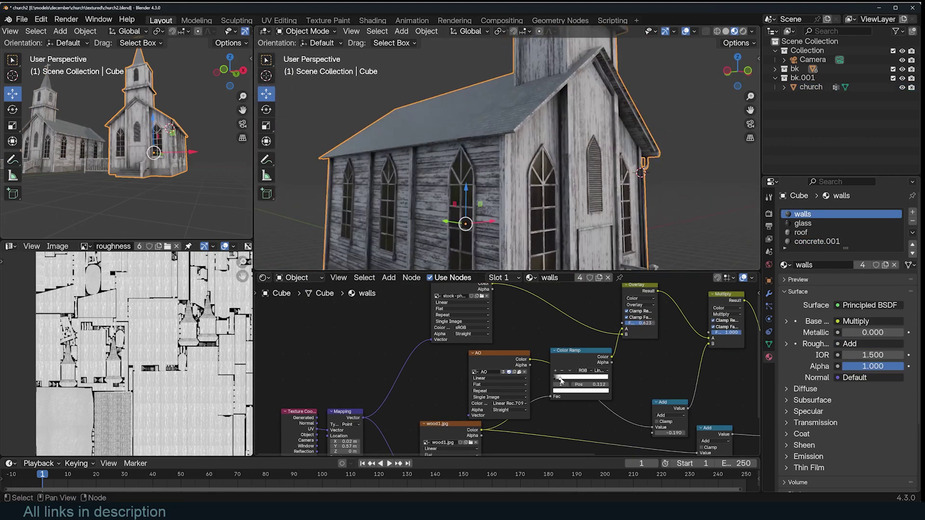
{"action": "left_click_drag", "start_coordinate": [644, 326], "coordinate": [647, 326]}
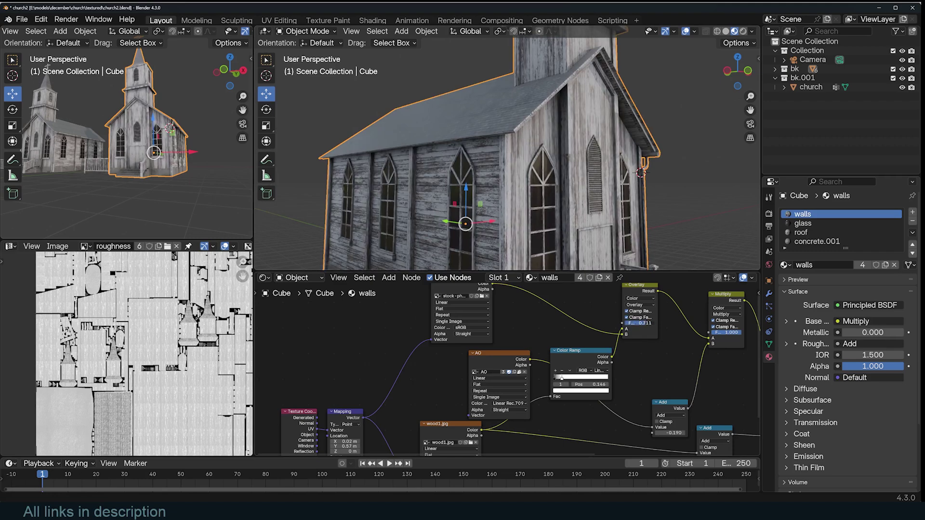
Select the original church's glass material and frame its side windows up close.
{"action": "left_click", "coordinate": [805, 225]}
{"action": "middle_click_drag", "start_coordinate": [496, 151], "coordinate": [568, 208]}
{"action": "scroll", "coordinate": [569, 208], "scroll_direction": "down", "scroll_amount": 3}
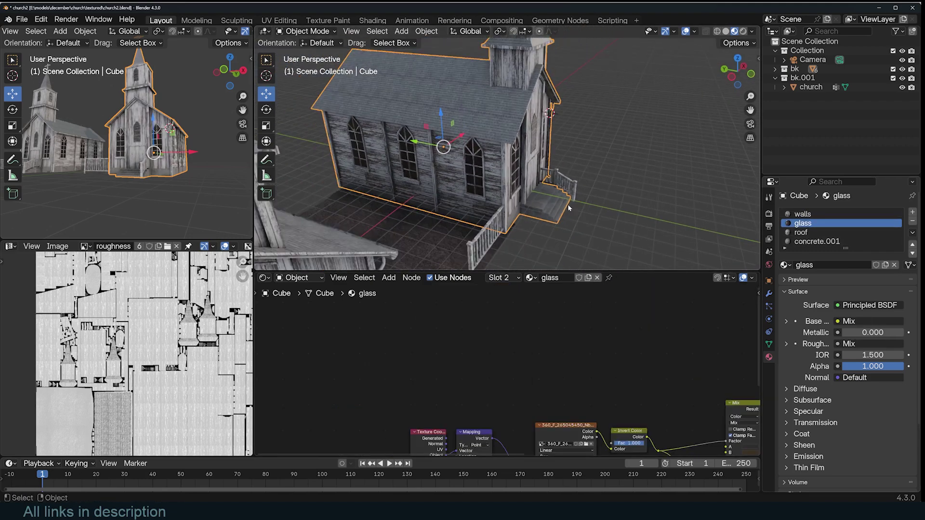
{"action": "middle_click_drag", "start_coordinate": [554, 159], "coordinate": [383, 124]}
{"action": "scroll", "coordinate": [572, 151], "scroll_direction": "up", "scroll_amount": 4}
{"action": "middle_click_drag", "start_coordinate": [572, 151], "coordinate": [370, 127], "text": "shift"}
{"action": "scroll", "coordinate": [378, 116], "scroll_direction": "down", "scroll_amount": 3}
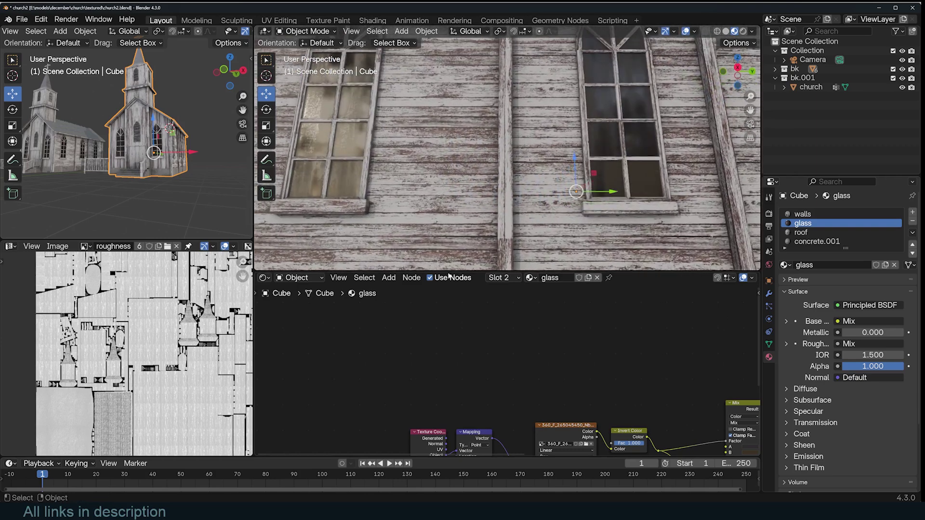
Adjust the Z location in the glass material's Mapping node to shift the dirt texture on the windows.
{"action": "middle_click_drag", "start_coordinate": [521, 347], "coordinate": [534, 257]}
{"action": "middle_click_drag", "start_coordinate": [534, 440], "coordinate": [544, 424]}
{"action": "scroll", "coordinate": [554, 404], "scroll_direction": "up", "scroll_amount": 1}
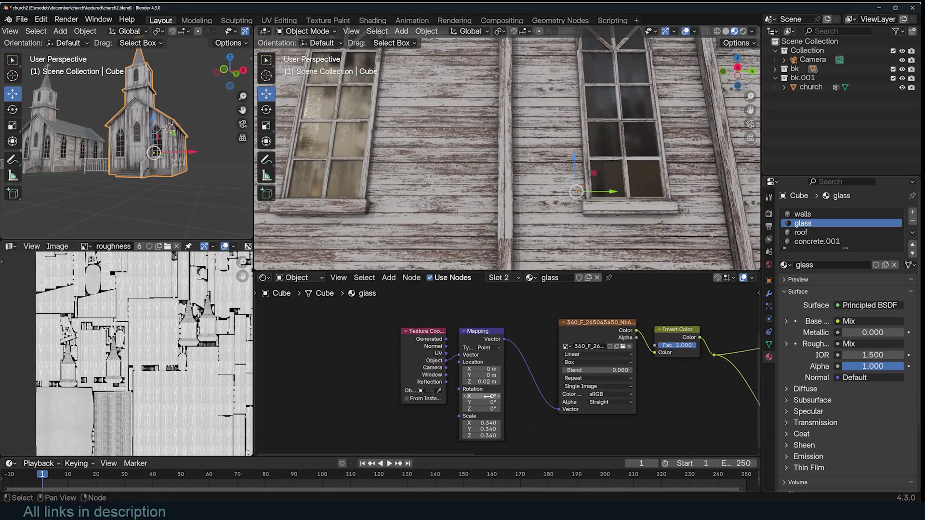
{"action": "left_click_drag", "start_coordinate": [485, 382], "coordinate": [520, 380]}
{"action": "scroll", "coordinate": [520, 381], "scroll_direction": "down", "scroll_amount": 3}
{"action": "scroll", "coordinate": [629, 423], "scroll_direction": "up", "scroll_amount": 2}
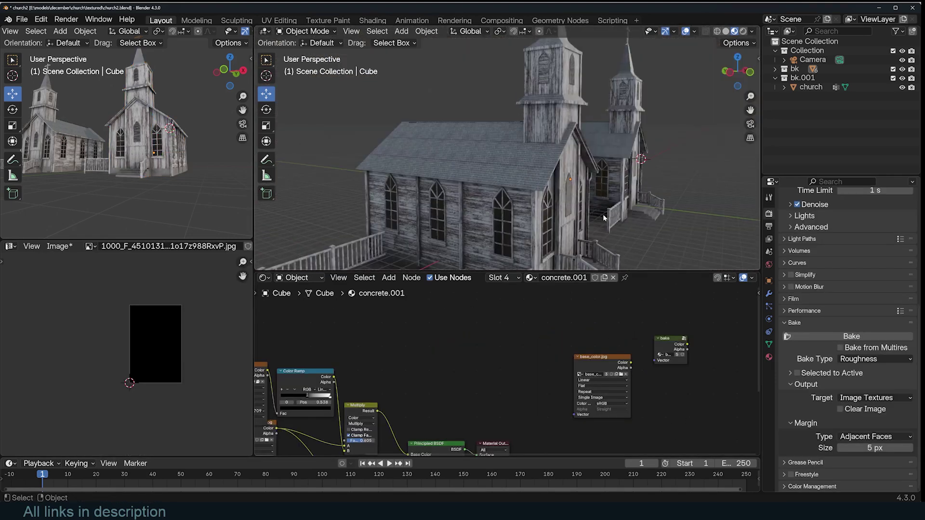
Display the original church's concrete.001 material slots and its unconnected base_color.jpg and bake nodes.
{"action": "middle_click_drag", "start_coordinate": [602, 214], "coordinate": [390, 203]}
{"action": "middle_click_drag", "start_coordinate": [467, 200], "coordinate": [535, 207]}
{"action": "left_click", "coordinate": [768, 356]}
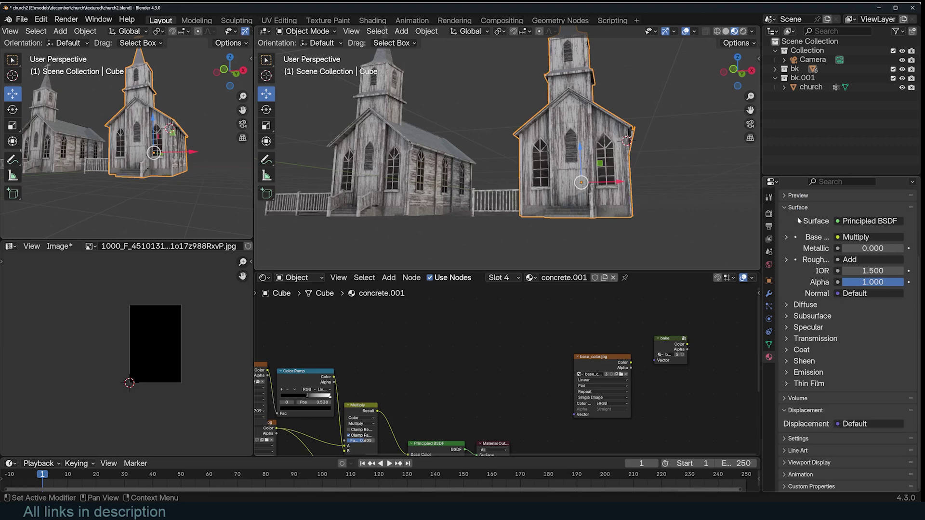
{"action": "scroll", "coordinate": [809, 242], "scroll_direction": "up", "scroll_amount": 5}
{"action": "middle_click_drag", "start_coordinate": [536, 141], "coordinate": [606, 231]}
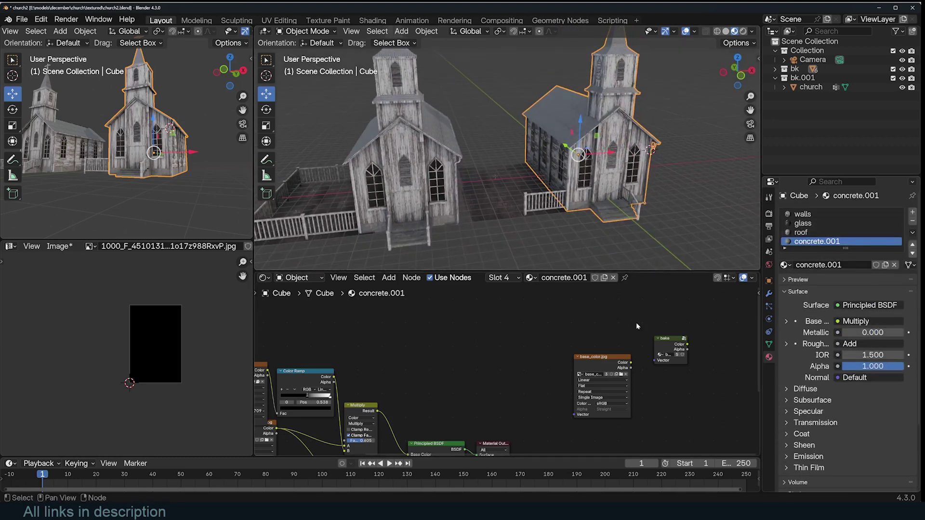
{"action": "scroll", "coordinate": [636, 322], "scroll_direction": "up", "scroll_amount": 3}
{"action": "middle_click_drag", "start_coordinate": [636, 324], "coordinate": [483, 305]}
{"action": "scroll", "coordinate": [568, 322], "scroll_direction": "down", "scroll_amount": 2}
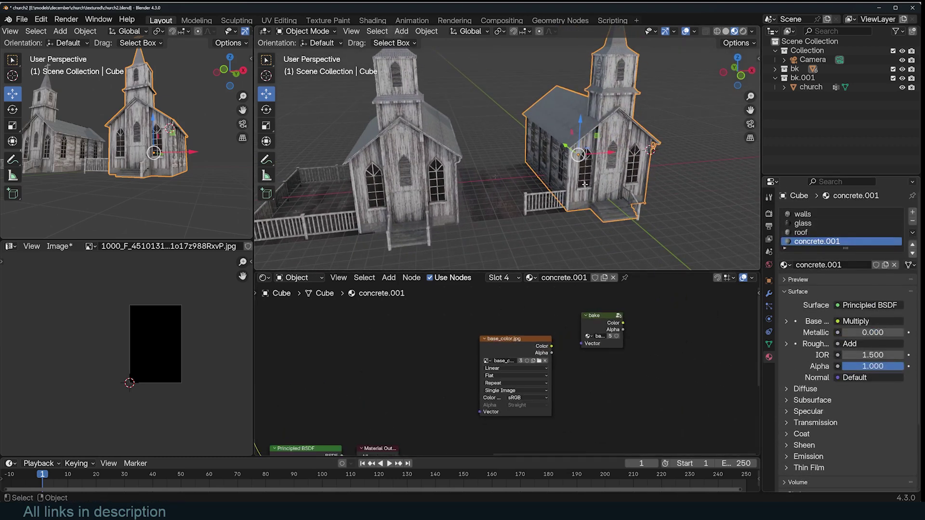
Select all parts of the original church, including fences and ground, and check their combined UV layout in Edit Mode.
{"action": "key", "text": "Tab"}
{"action": "scroll", "coordinate": [202, 328], "scroll_direction": "up", "scroll_amount": 3}
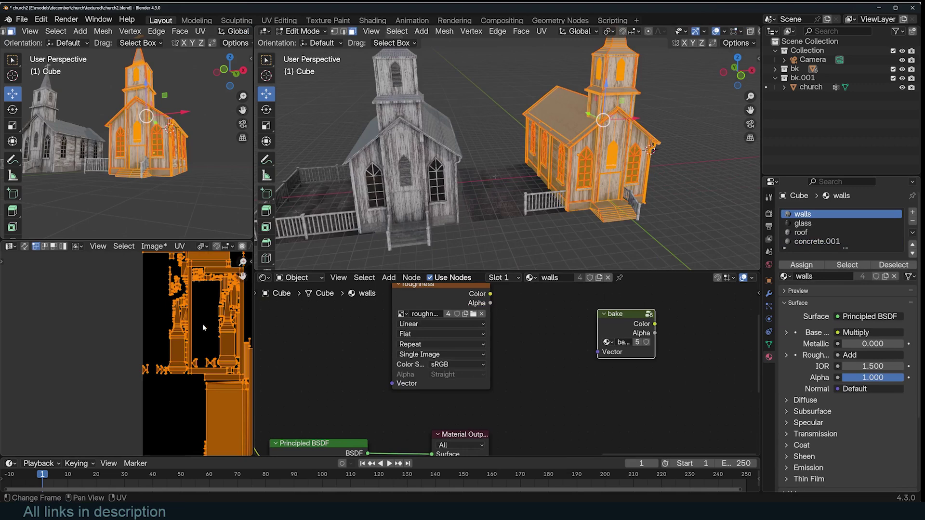
{"action": "key", "text": "Tab"}
{"action": "left_click_drag", "start_coordinate": [492, 88], "coordinate": [645, 255]}
{"action": "key", "text": "Tab"}
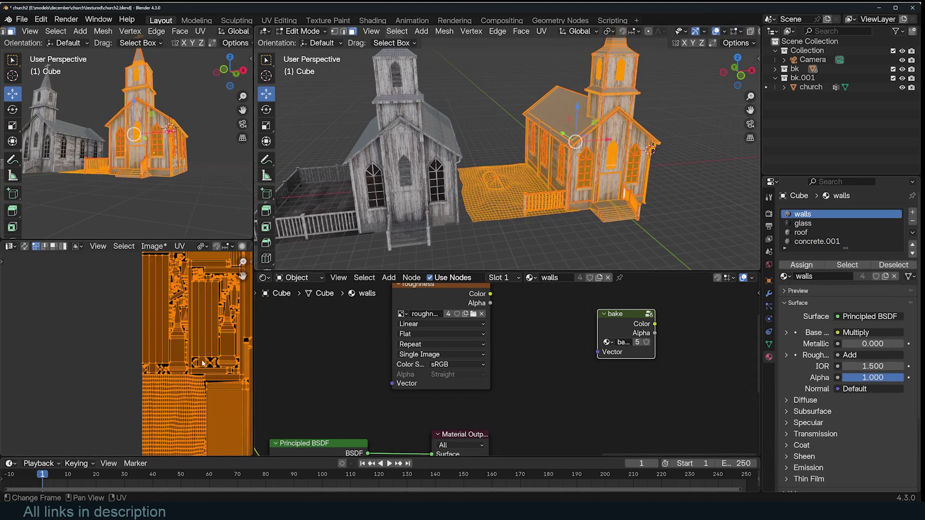
{"action": "scroll", "coordinate": [202, 362], "scroll_direction": "down", "scroll_amount": 3}
{"action": "key", "text": "Tab"}
Reposition the roughness image texture node beside the bake group in the walls material and widen it to show its full image name.
{"action": "middle_click_drag", "start_coordinate": [584, 372], "coordinate": [461, 406]}
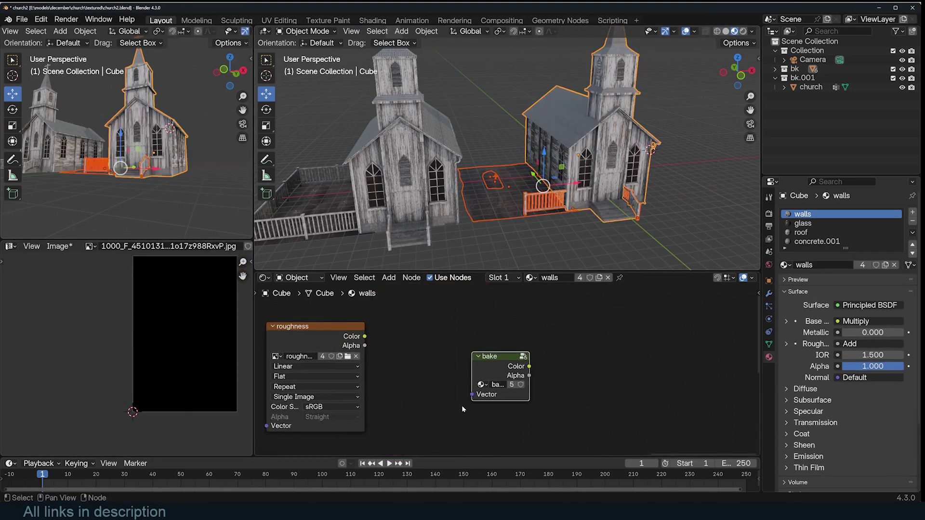
{"action": "mouse_move", "coordinate": [322, 383]}
{"action": "left_mouse_down"}
{"action": "mouse_move", "coordinate": [406, 370]}
{"action": "mouse_move", "coordinate": [328, 370]}
{"action": "left_mouse_up"}
{"action": "mouse_move", "coordinate": [466, 347]}
{"action": "middle_mouse_down"}
{"action": "mouse_move", "coordinate": [409, 349]}
{"action": "mouse_move", "coordinate": [470, 348]}
{"action": "middle_mouse_up"}
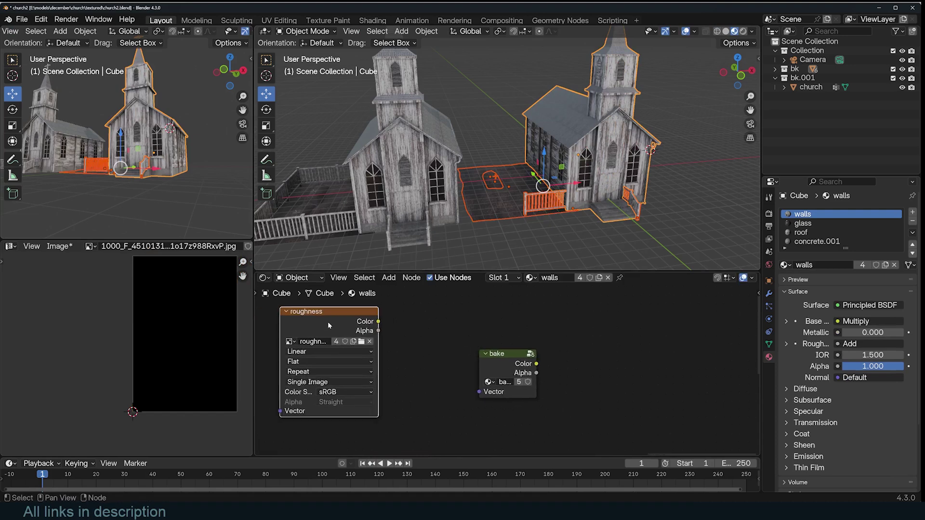
{"action": "left_click_drag", "start_coordinate": [329, 326], "coordinate": [368, 338]}
{"action": "scroll", "coordinate": [374, 336], "scroll_direction": "up", "scroll_amount": 2}
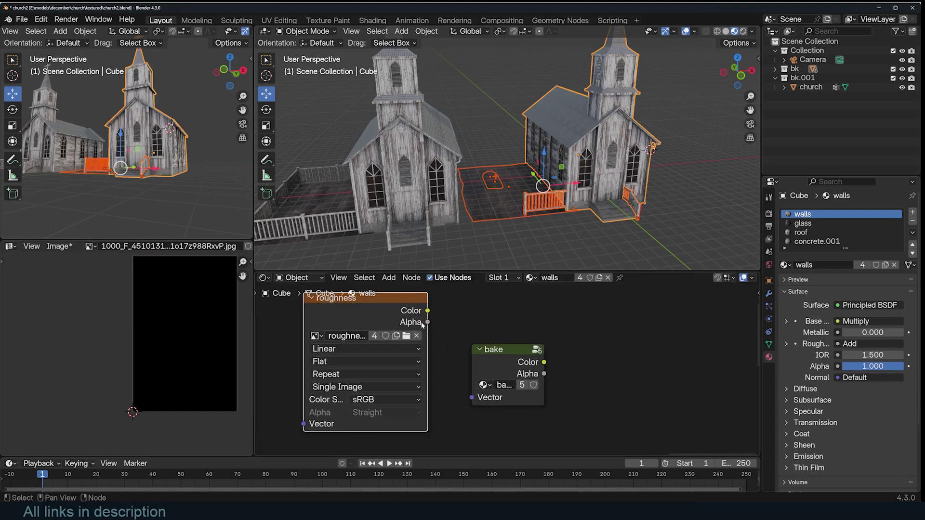
{"action": "left_click_drag", "start_coordinate": [427, 302], "coordinate": [478, 302]}
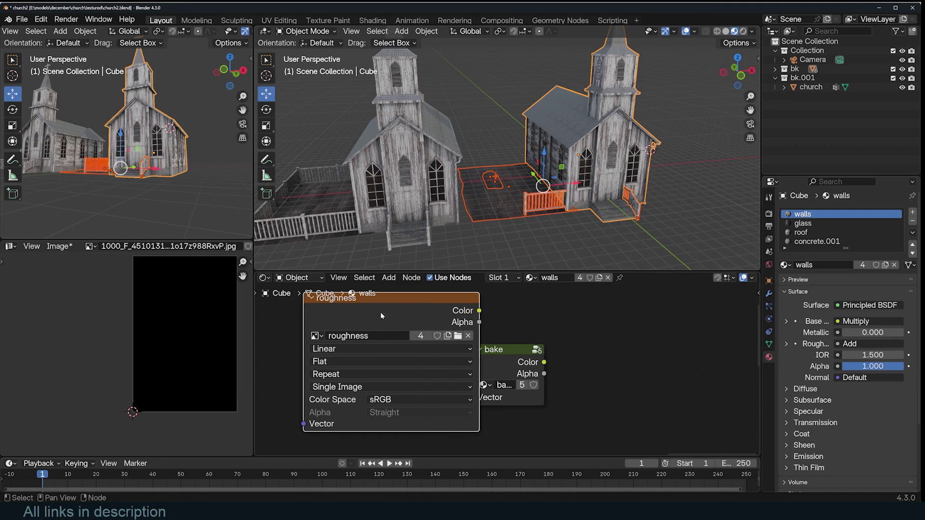
{"action": "left_click_drag", "start_coordinate": [381, 316], "coordinate": [333, 323]}
Switch the image of the walls material's roughness texture node to base_color.jpg.
{"action": "scroll", "coordinate": [399, 338], "scroll_direction": "down", "scroll_amount": 3}
{"action": "middle_click_drag", "start_coordinate": [344, 346], "coordinate": [417, 343]}
{"action": "scroll", "coordinate": [434, 343], "scroll_direction": "up", "scroll_amount": 2}
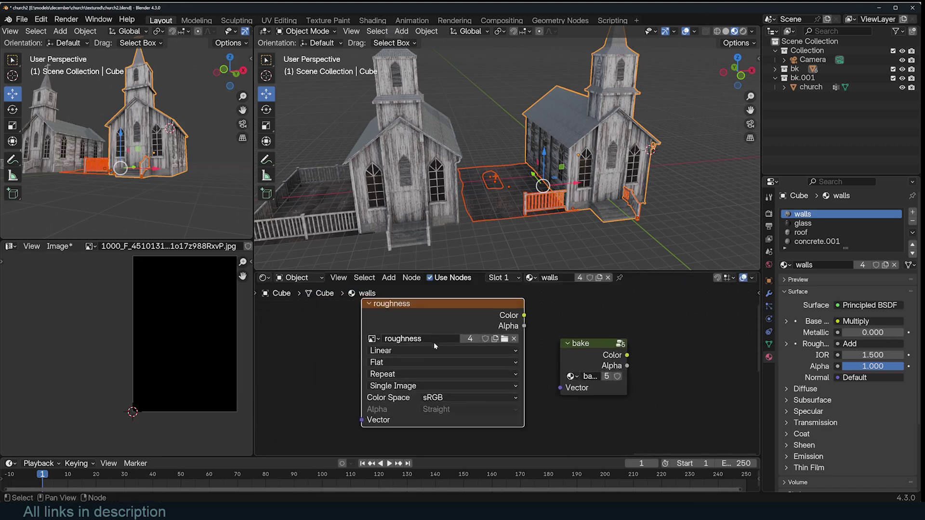
{"action": "left_click", "coordinate": [374, 339]}
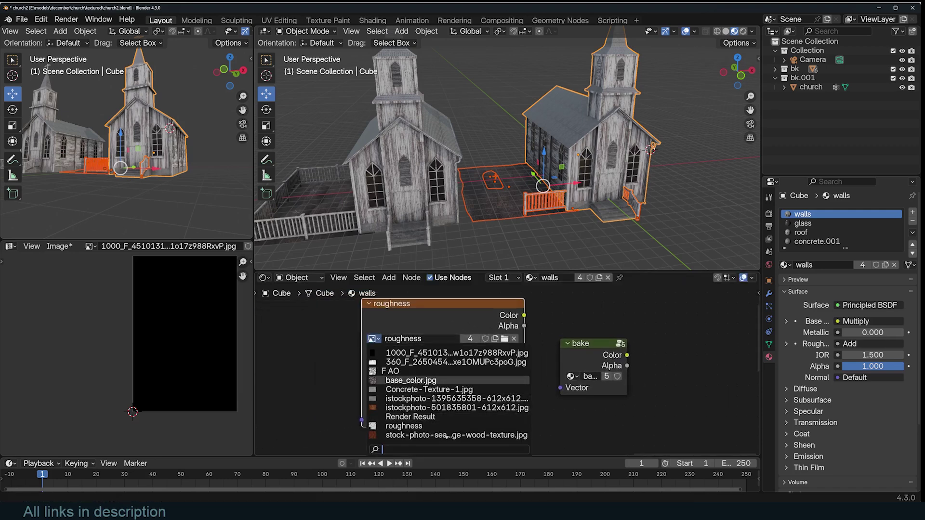
{"action": "left_click", "coordinate": [411, 380]}
{"action": "middle_click_drag", "start_coordinate": [559, 342], "coordinate": [424, 343]}
Add an Image Texture node to the walls material with a new 1024 × 1024 px image named normal.
{"action": "right_click", "coordinate": [580, 337]}
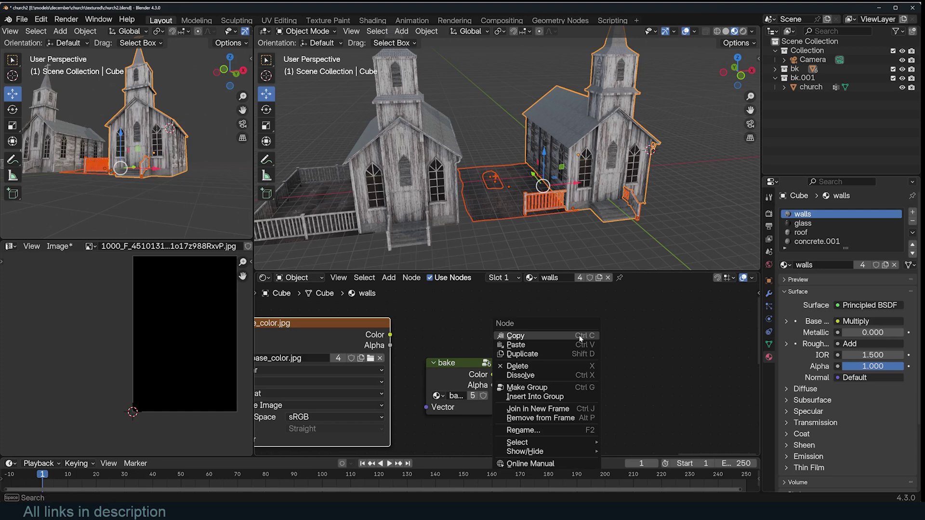
{"action": "key", "text": "Escape"}
{"action": "key", "text": "shift+a"}
{"action": "type", "text": "imag"}
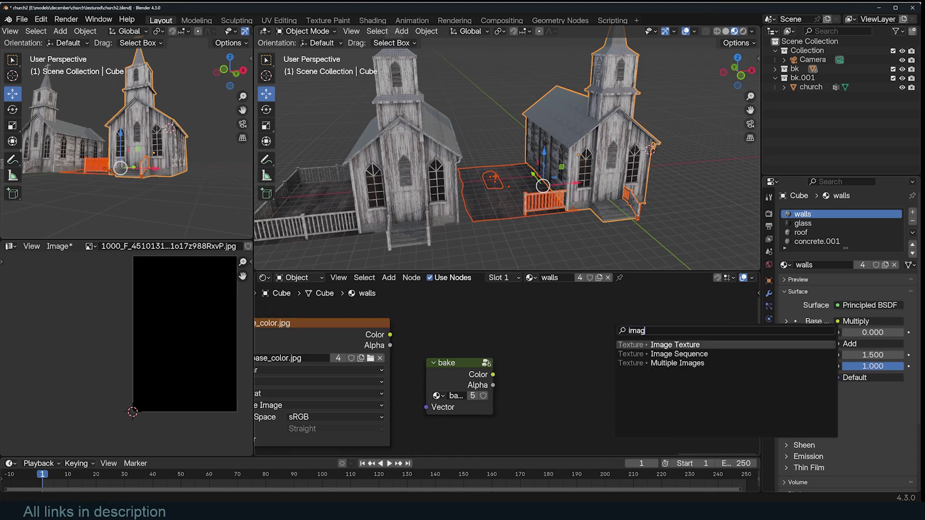
{"action": "key", "text": "Return"}
{"action": "left_click", "coordinate": [578, 339]}
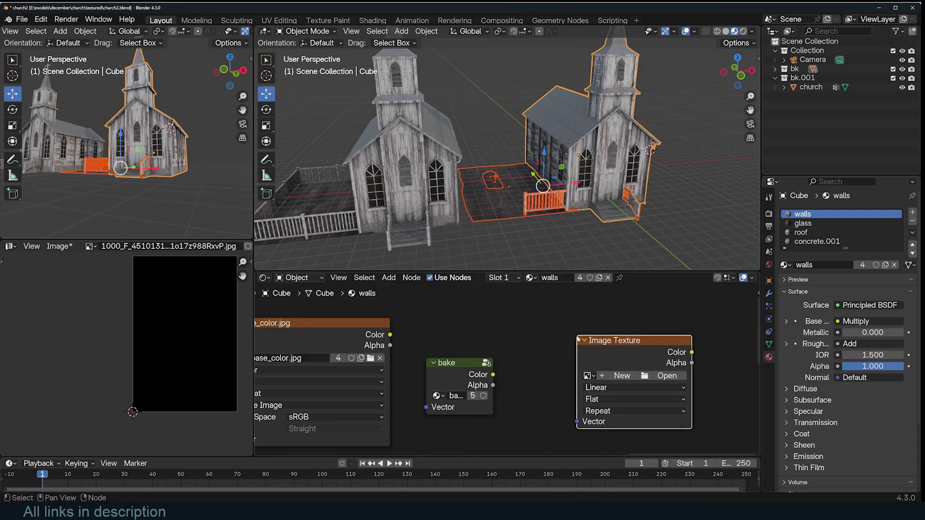
{"action": "left_click", "coordinate": [619, 376]}
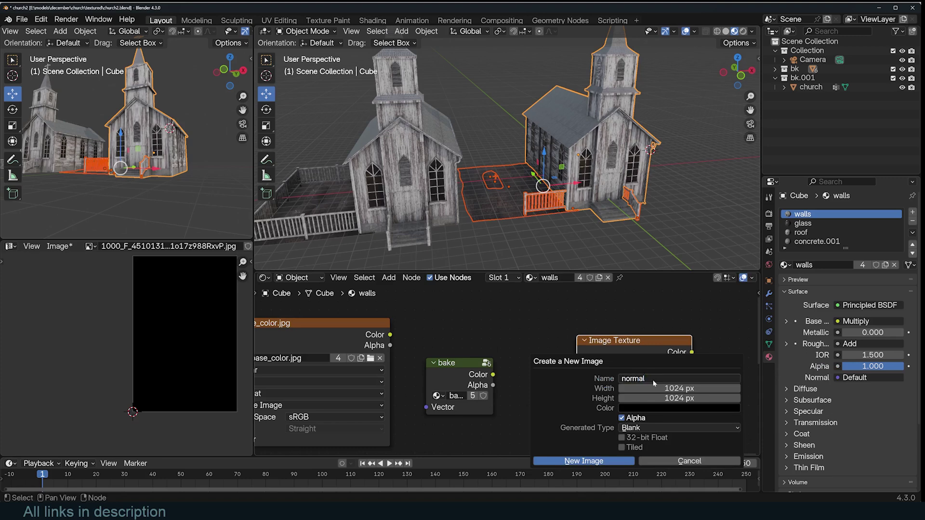
{"action": "left_click", "coordinate": [614, 461]}
{"action": "left_click_drag", "start_coordinate": [664, 354], "coordinate": [656, 323]}
Turn the normal image texture node in the walls material into a node group and name the group baked.
{"action": "left_click", "coordinate": [830, 222]}
{"action": "left_click", "coordinate": [826, 214]}
{"action": "scroll", "coordinate": [510, 370], "scroll_direction": "down", "scroll_amount": 2}
{"action": "scroll", "coordinate": [618, 344], "scroll_direction": "down", "scroll_amount": 3}
{"action": "middle_click_drag", "start_coordinate": [619, 344], "coordinate": [570, 347]}
{"action": "left_click_drag", "start_coordinate": [570, 347], "coordinate": [603, 339]}
{"action": "key", "text": "ctrl+g"}
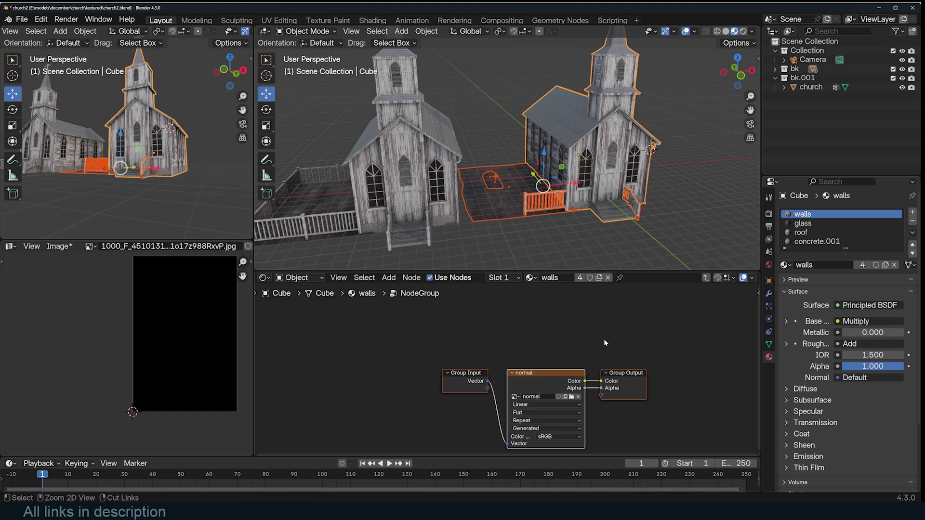
{"action": "key", "text": "Tab"}
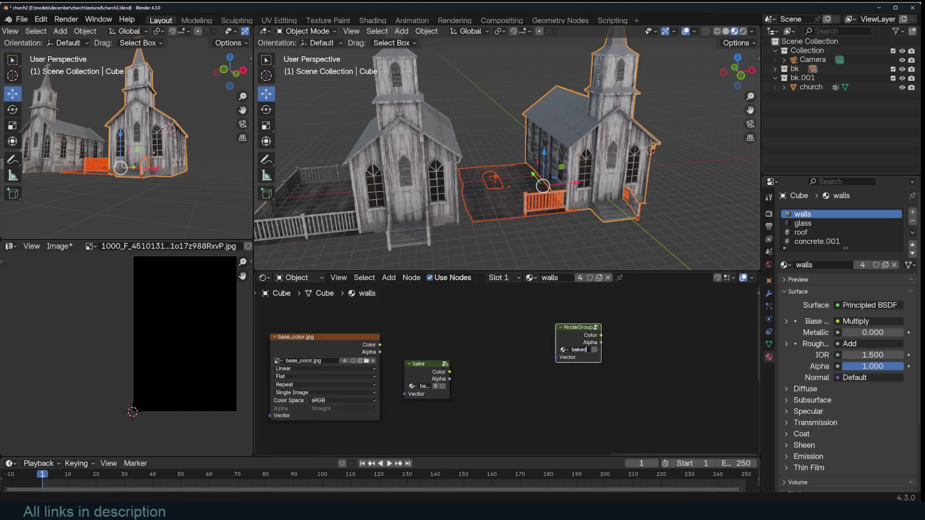
Paste the baked node group into the glass material and place it beside the bake group.
{"action": "left_click", "coordinate": [808, 222]}
{"action": "key", "text": "ctrl+v"}
{"action": "left_click_drag", "start_coordinate": [610, 332], "coordinate": [623, 369]}
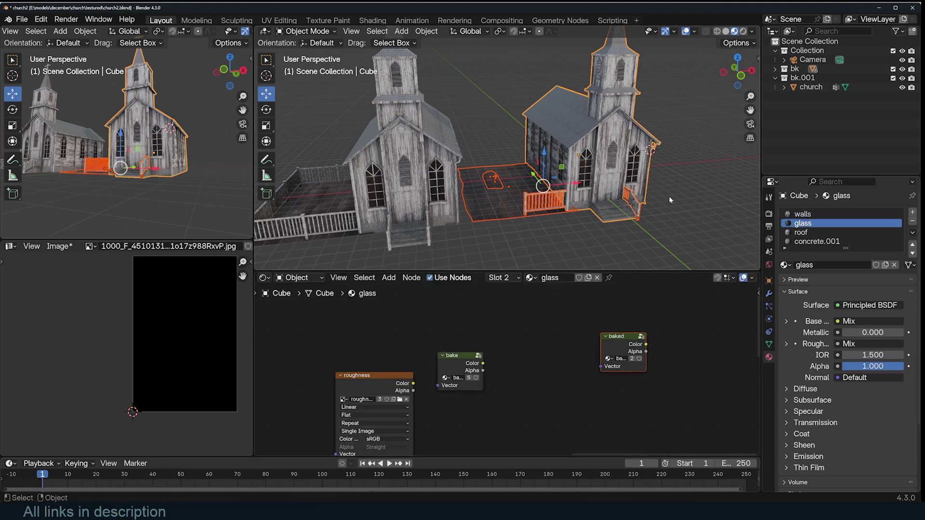
Add a UV sphere with a 1 m radius and move it to the open ground beside the church.
{"action": "left_click", "coordinate": [668, 196]}
{"action": "middle_click_drag", "start_coordinate": [668, 197], "coordinate": [501, 186], "text": "shift"}
{"action": "right_click", "coordinate": [574, 206]}
{"action": "key", "text": "Escape"}
{"action": "key", "text": "shift+a"}
{"action": "mouse_move", "coordinate": [582, 213]}
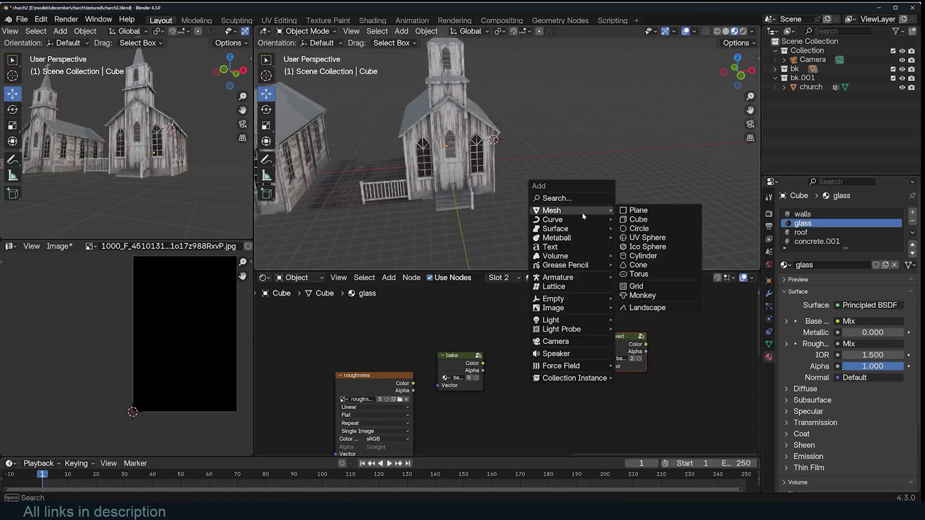
{"action": "left_click", "coordinate": [643, 241]}
{"action": "key", "text": "g"}
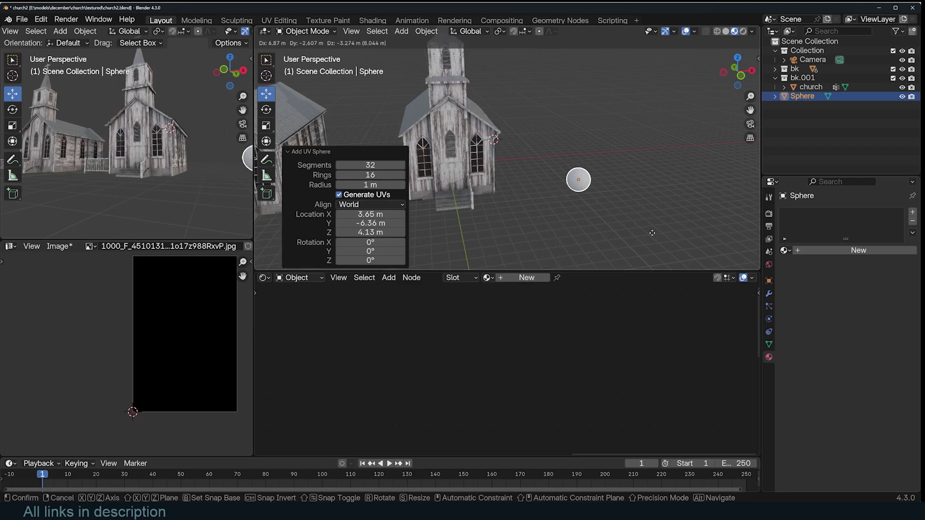
{"action": "left_click", "coordinate": [732, 268]}
Assign Material to the sphere and add two more material slots holding glass and concrete.
{"action": "left_click", "coordinate": [784, 250]}
{"action": "left_click", "coordinate": [775, 264]}
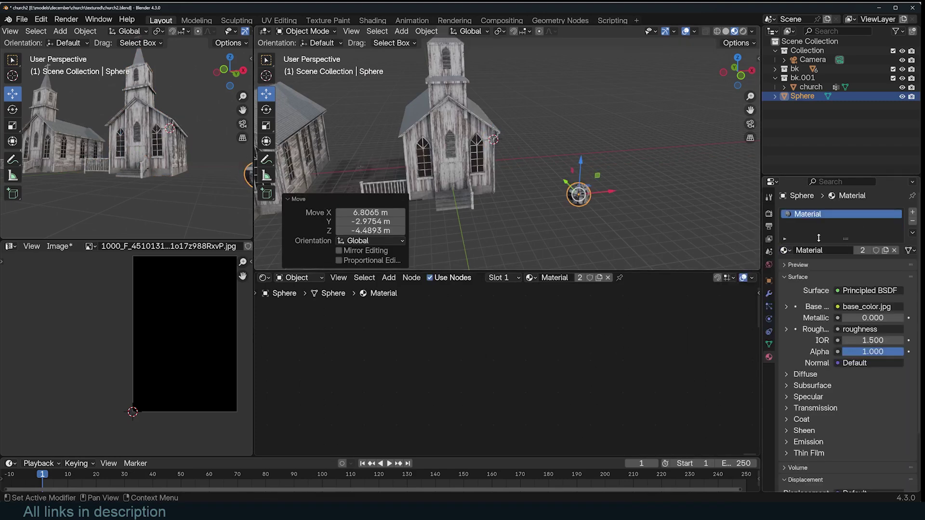
{"action": "left_click", "coordinate": [911, 212]}
{"action": "left_click", "coordinate": [784, 264]}
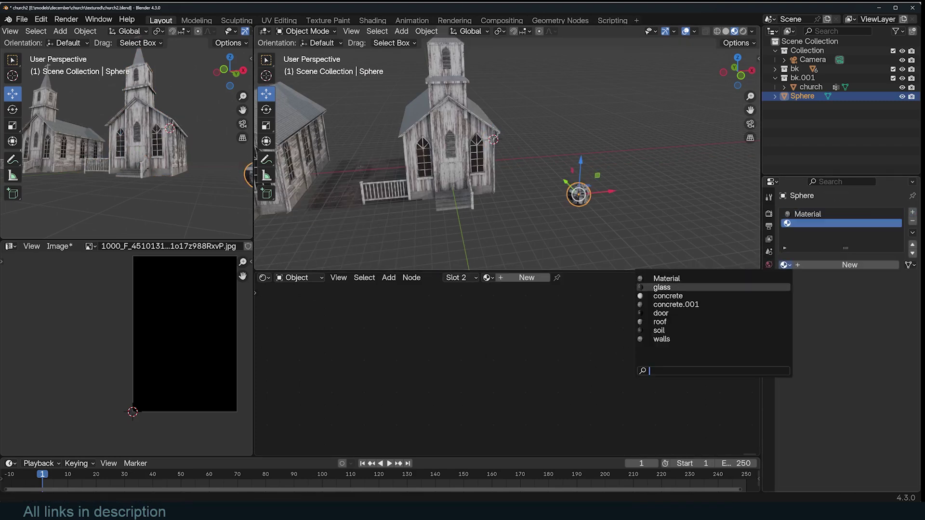
{"action": "left_click", "coordinate": [661, 287]}
{"action": "left_click", "coordinate": [912, 212]}
{"action": "left_click", "coordinate": [785, 264]}
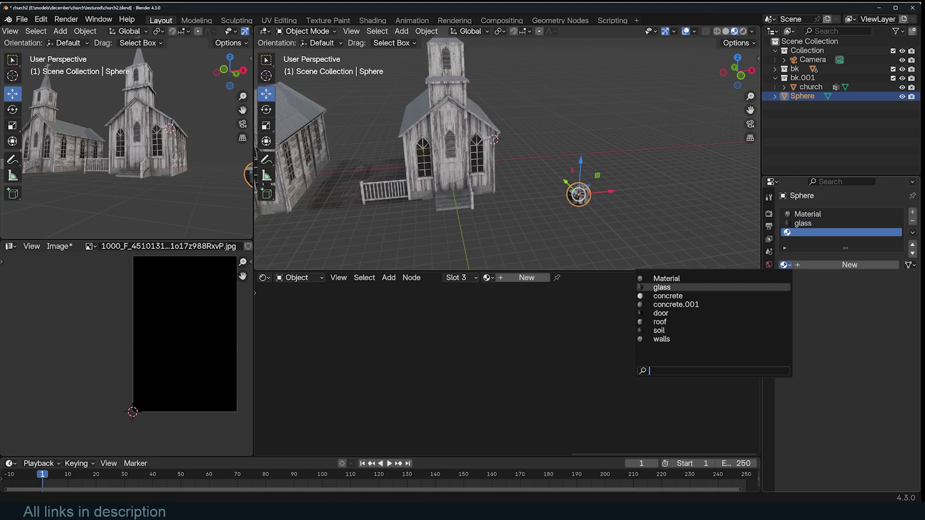
{"action": "left_click", "coordinate": [667, 296]}
Copy the baked node group from the sphere's glass material into its concrete material.
{"action": "left_click", "coordinate": [828, 215]}
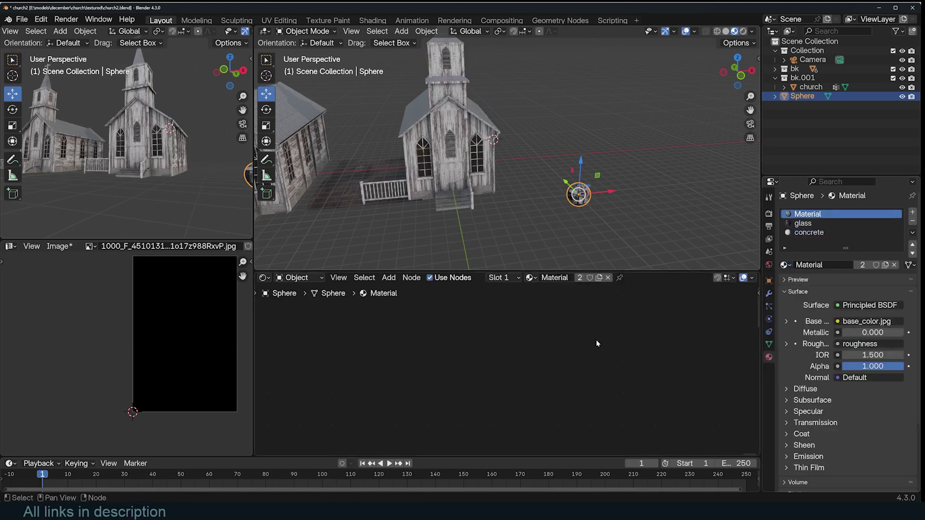
{"action": "key", "text": "s"}
{"action": "key", "text": "Escape"}
{"action": "key", "text": "Home"}
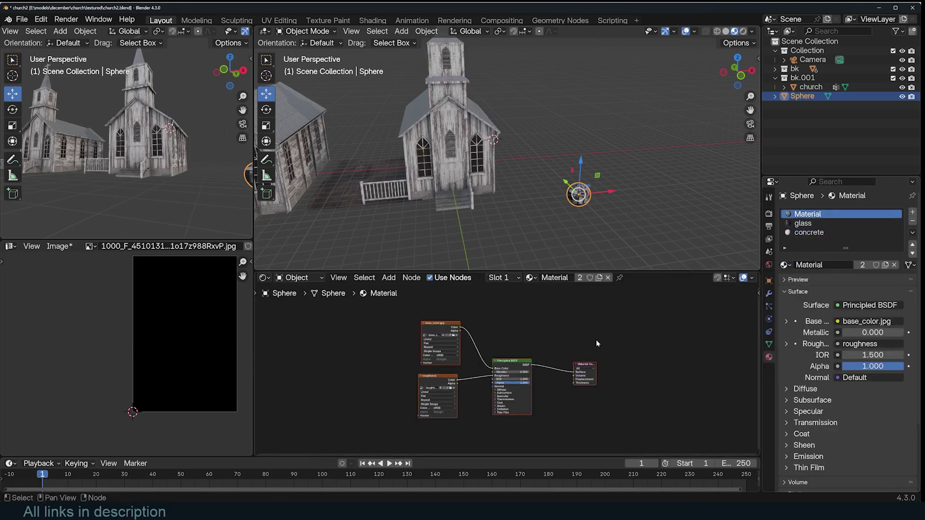
{"action": "scroll", "coordinate": [597, 340], "scroll_direction": "up", "scroll_amount": 7}
{"action": "left_click", "coordinate": [818, 223]}
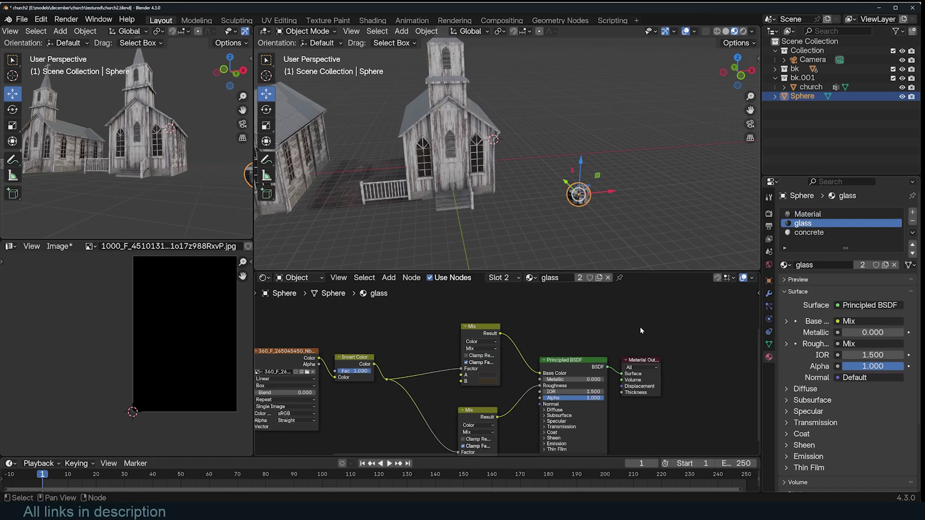
{"action": "scroll", "coordinate": [639, 326], "scroll_direction": "up", "scroll_amount": 2}
{"action": "left_click_drag", "start_coordinate": [594, 333], "coordinate": [491, 324]}
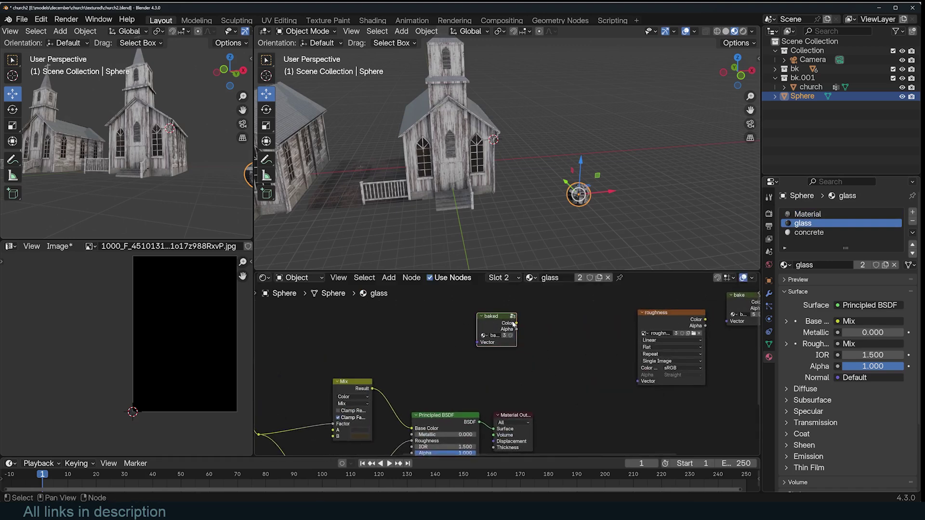
{"action": "left_click", "coordinate": [816, 232]}
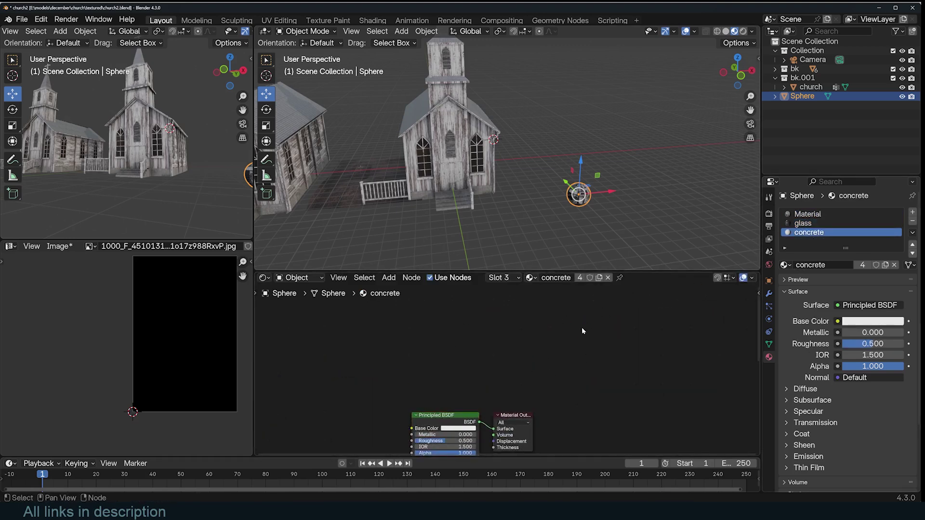
Remove the sphere's Material slot and add a new slot with the door material.
{"action": "left_click", "coordinate": [825, 215]}
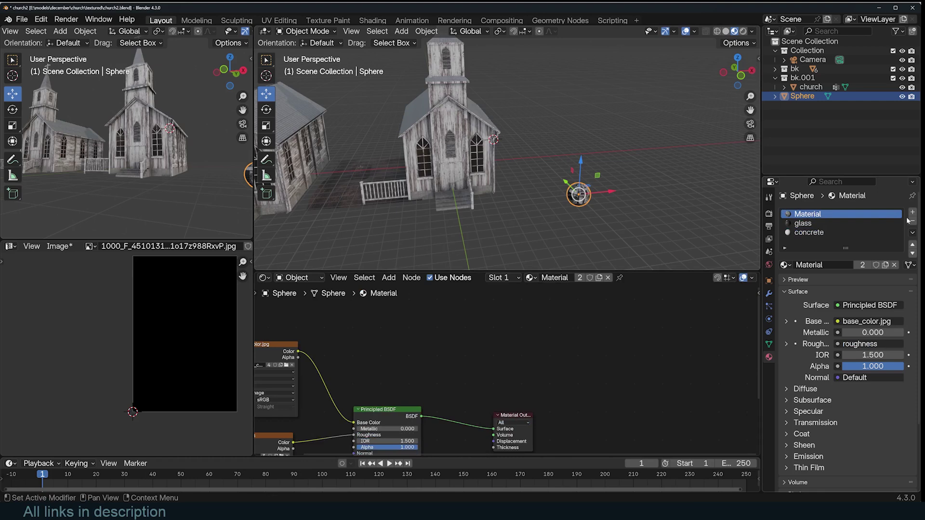
{"action": "left_click", "coordinate": [912, 221]}
{"action": "left_click", "coordinate": [857, 225]}
{"action": "left_click", "coordinate": [912, 212]}
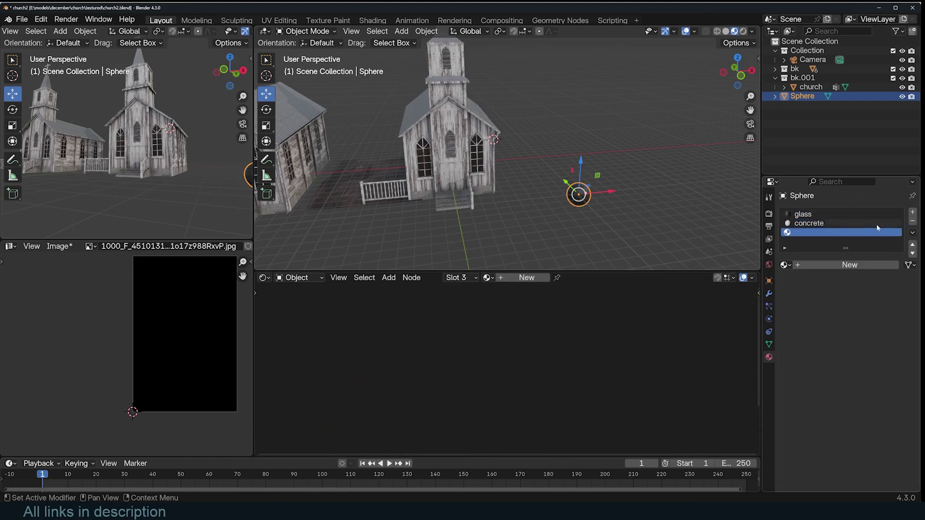
{"action": "left_click", "coordinate": [785, 265]}
{"action": "left_click", "coordinate": [662, 313]}
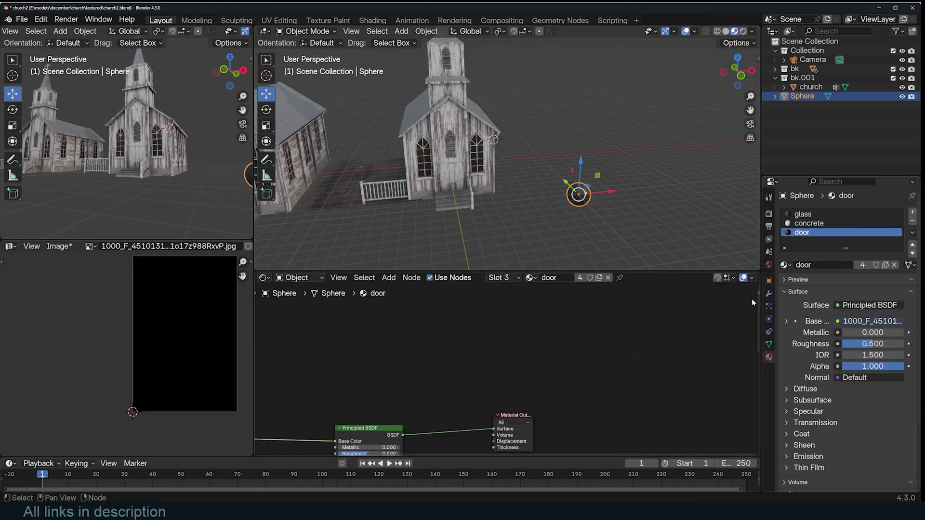
Paste the baked group into the door material and swap the normal image inside it for an istockphoto 612x612 image.
{"action": "left_click", "coordinate": [574, 370]}
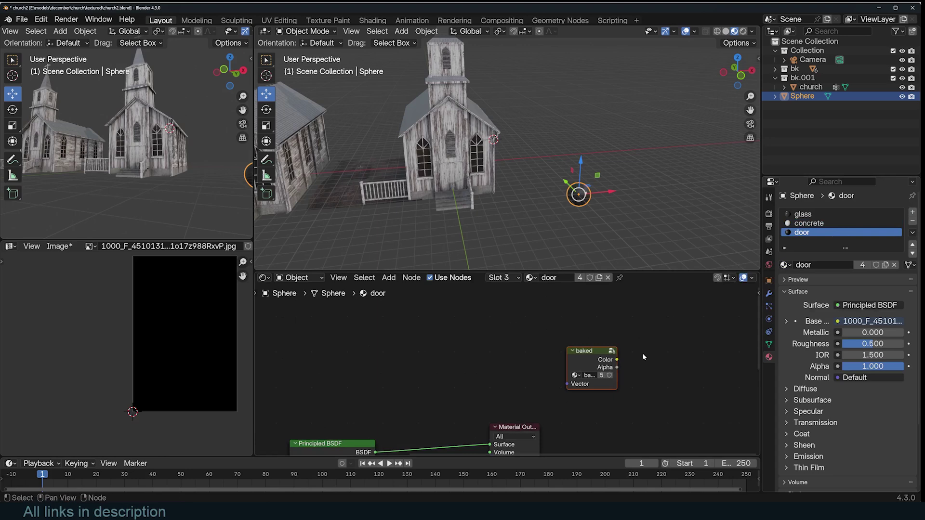
{"action": "key", "text": "Tab"}
{"action": "scroll", "coordinate": [590, 366], "scroll_direction": "up", "scroll_amount": 3}
{"action": "left_click", "coordinate": [515, 366]}
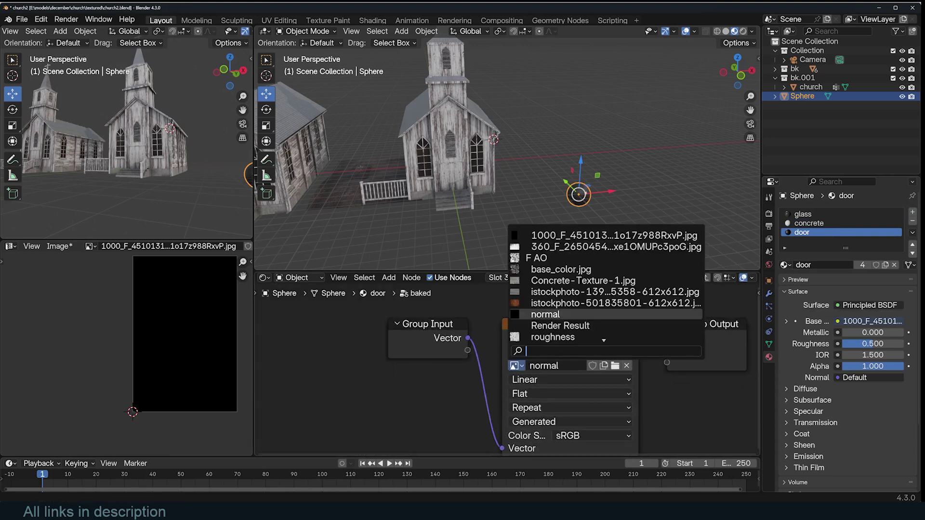
Add an image texture with base_color.jpg to church.001's Material.001 and connect its color to the Principled BSDF's Base Color.
{"action": "key", "text": "shift+a"}
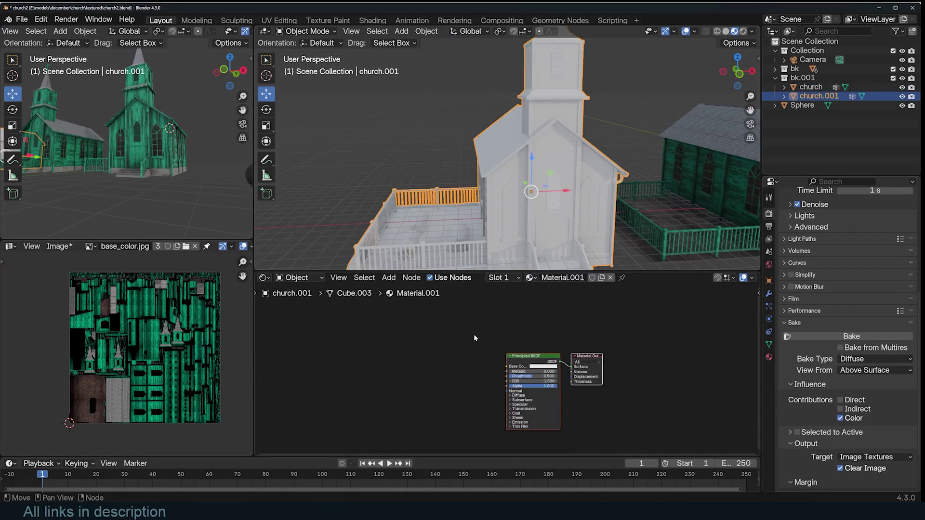
{"action": "type", "text": "ima"}
{"action": "key", "text": "Return"}
{"action": "left_click", "coordinate": [413, 341]}
{"action": "left_click", "coordinate": [456, 358]}
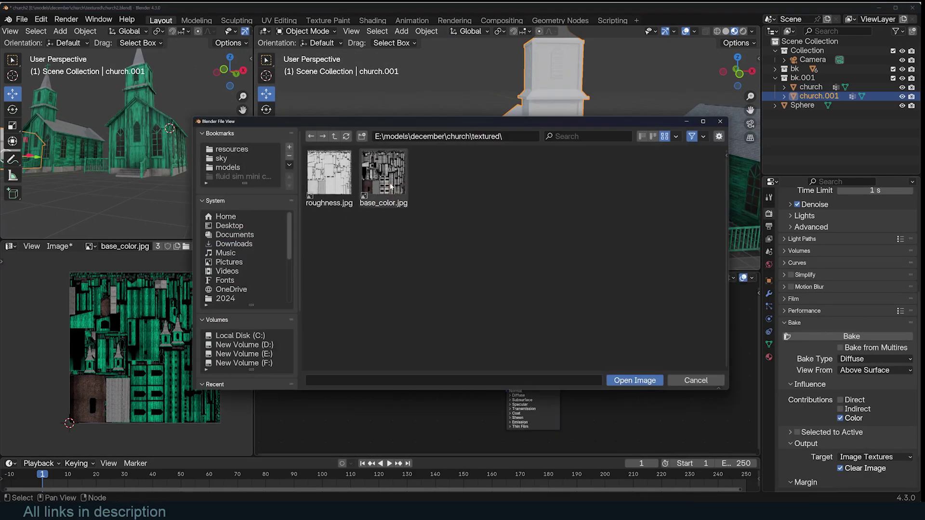
{"action": "double_click", "coordinate": [383, 178]}
{"action": "left_click_drag", "start_coordinate": [454, 351], "coordinate": [507, 366]}
{"action": "left_click", "coordinate": [436, 321], "text": "ctrl+shift"}
{"action": "left_click", "coordinate": [531, 359], "text": "ctrl+shift"}
Duplicate the base_color.jpg texture node, load roughness.jpg into the copy and feed it into the Principled BSDF's Roughness.
{"action": "left_click", "coordinate": [438, 323]}
{"action": "key", "text": "shift+d"}
{"action": "left_click", "coordinate": [438, 390]}
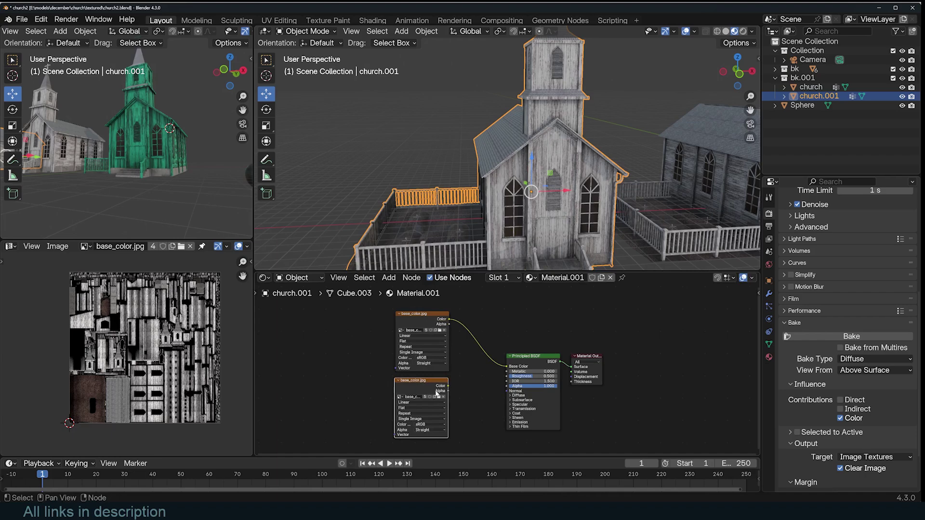
{"action": "left_click", "coordinate": [438, 397]}
{"action": "double_click", "coordinate": [335, 181]}
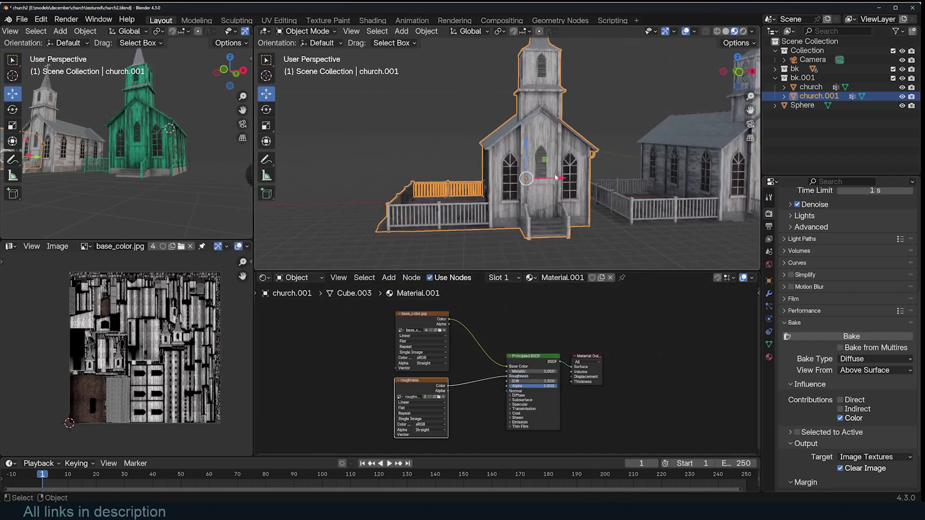
{"action": "scroll", "coordinate": [489, 171], "scroll_direction": "down", "scroll_amount": 4}
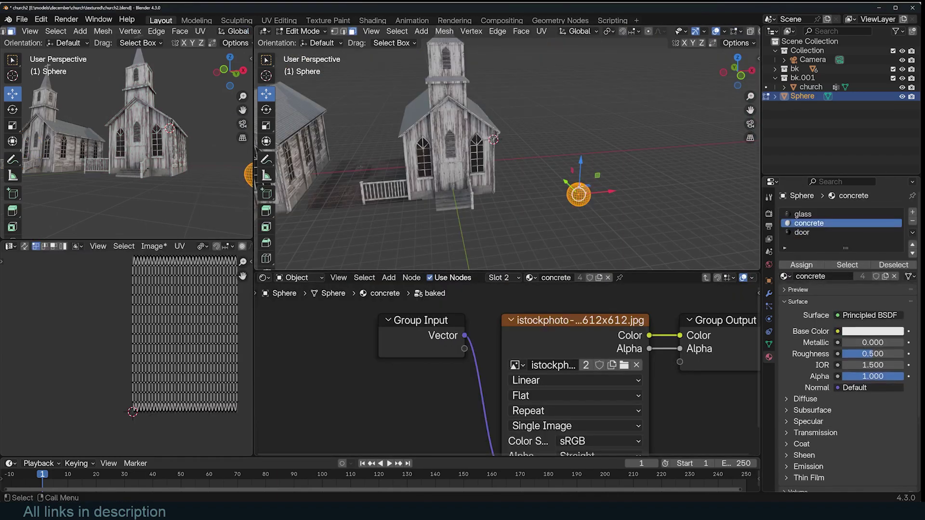
Return the sphere to Object Mode, reselect it and set the Cycles render Time Limit to 1 s.
{"action": "key", "text": "Tab"}
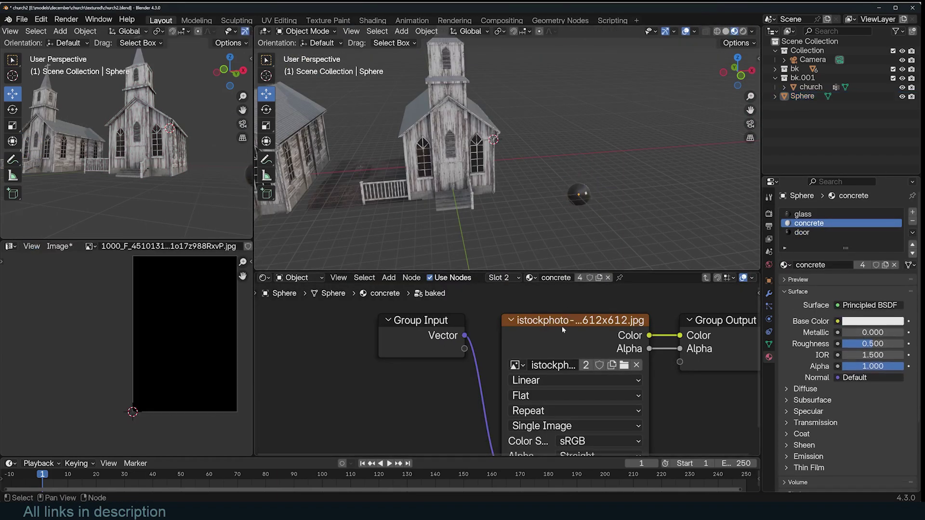
{"action": "left_click", "coordinate": [580, 195]}
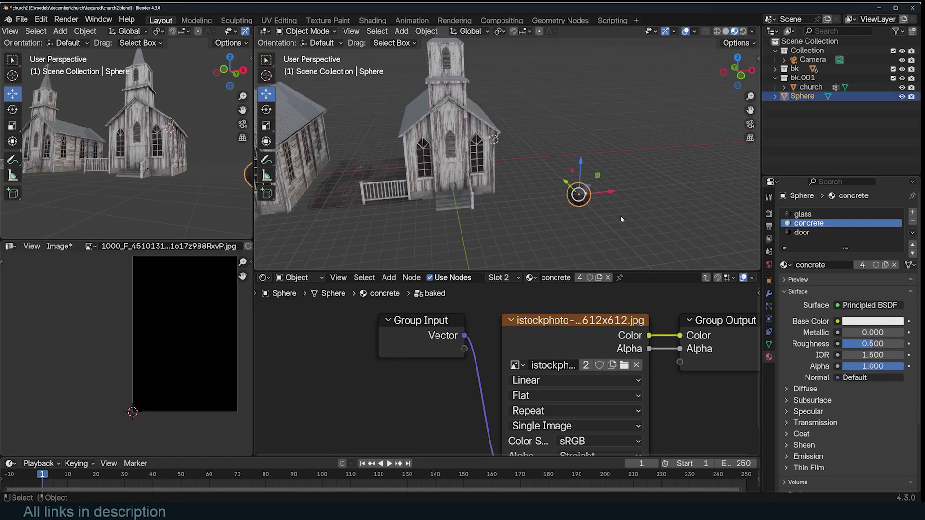
{"action": "left_click", "coordinate": [769, 213]}
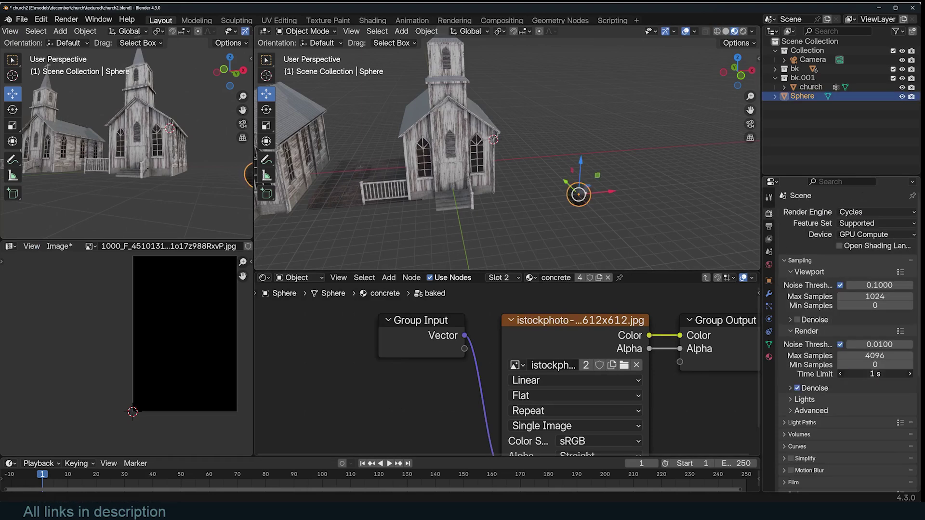
{"action": "key", "text": "Return"}
Compare the baked church's simple texture material with the original church's procedural soil material and their look in the scene.
{"action": "left_click", "coordinate": [438, 189]}
{"action": "middle_click_drag", "start_coordinate": [437, 189], "coordinate": [477, 213]}
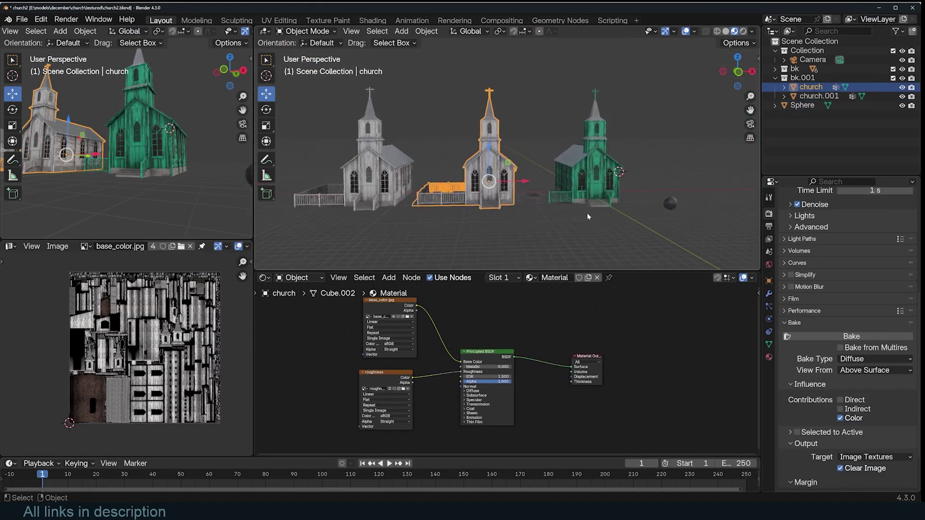
{"action": "scroll", "coordinate": [587, 212], "scroll_direction": "up", "scroll_amount": 3}
{"action": "middle_click_drag", "start_coordinate": [615, 202], "coordinate": [604, 202], "text": "shift"}
{"action": "scroll", "coordinate": [548, 351], "scroll_direction": "up", "scroll_amount": 2}
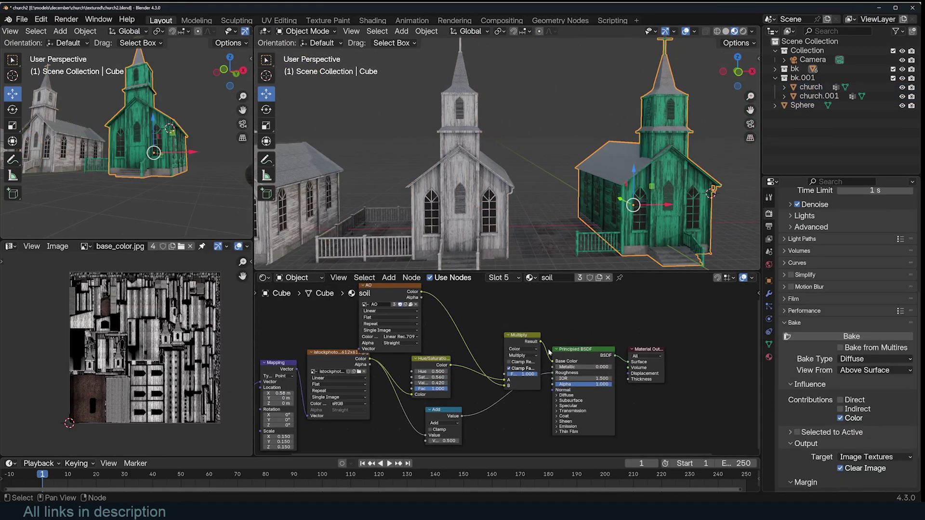
{"action": "left_click_drag", "start_coordinate": [528, 332], "coordinate": [525, 314]}
{"action": "scroll", "coordinate": [587, 221], "scroll_direction": "down", "scroll_amount": 3}
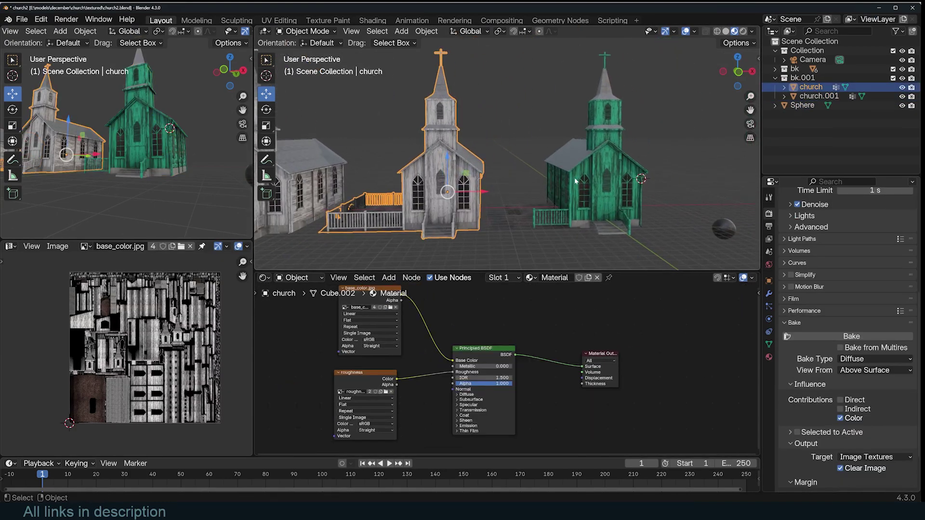
Select the original church and change the final Multiply node's color in its walls material to red.
{"action": "middle_click_drag", "start_coordinate": [587, 221], "coordinate": [557, 220]}
{"action": "scroll", "coordinate": [572, 326], "scroll_direction": "up", "scroll_amount": 1}
{"action": "scroll", "coordinate": [628, 330], "scroll_direction": "down", "scroll_amount": 2}
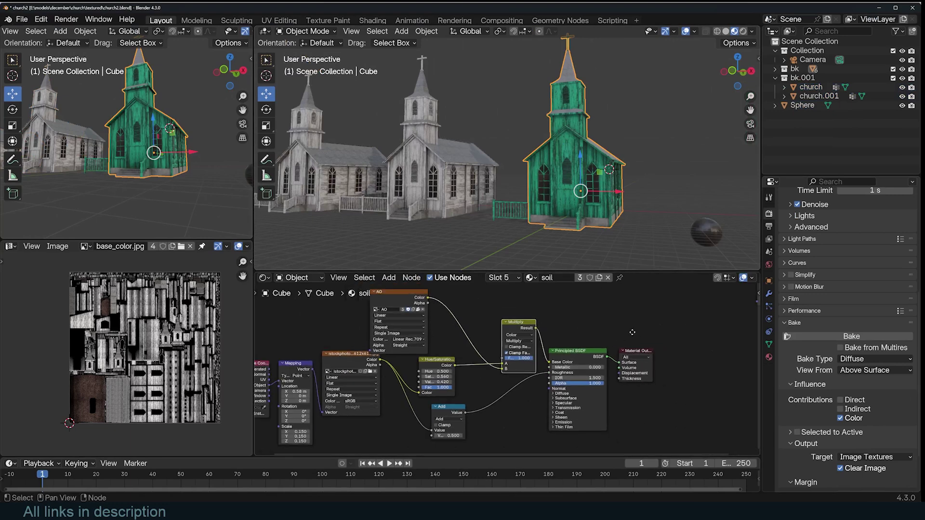
{"action": "middle_click_drag", "start_coordinate": [632, 331], "coordinate": [593, 333]}
{"action": "left_click", "coordinate": [769, 357]}
{"action": "scroll", "coordinate": [817, 250], "scroll_direction": "up", "scroll_amount": 5}
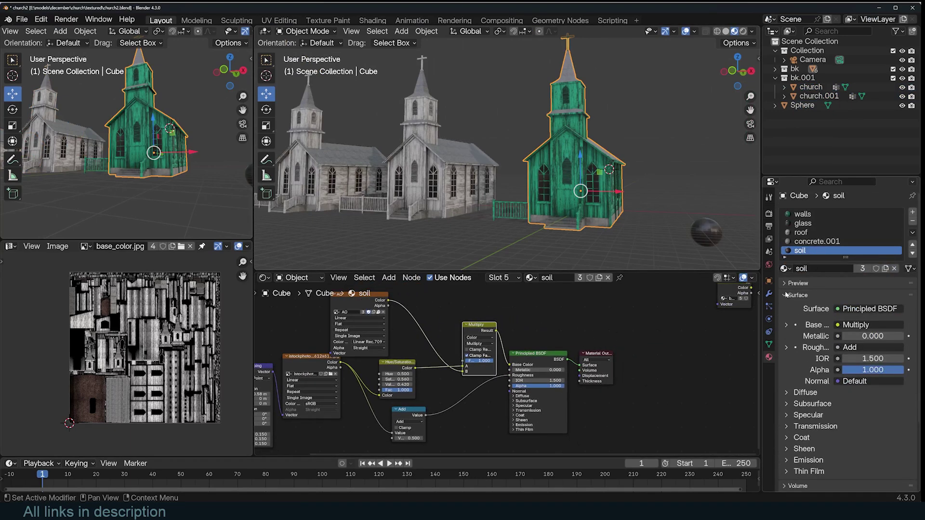
{"action": "left_click", "coordinate": [807, 216]}
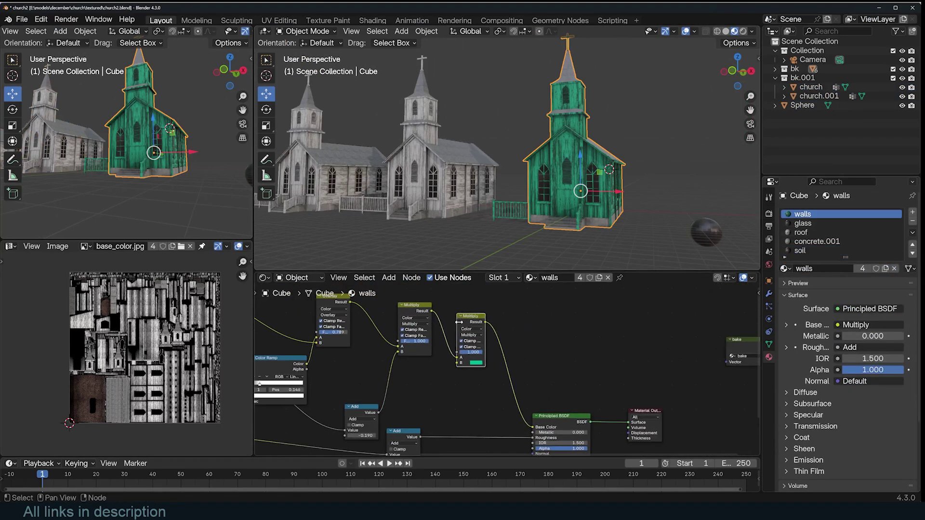
{"action": "mouse_move", "coordinate": [461, 322]}
{"action": "left_mouse_down"}
{"action": "mouse_move", "coordinate": [458, 335]}
{"action": "mouse_move", "coordinate": [483, 320]}
{"action": "mouse_move", "coordinate": [475, 321]}
{"action": "left_mouse_up"}
{"action": "scroll", "coordinate": [462, 357], "scroll_direction": "up", "scroll_amount": 4}
{"action": "left_click", "coordinate": [460, 378]}
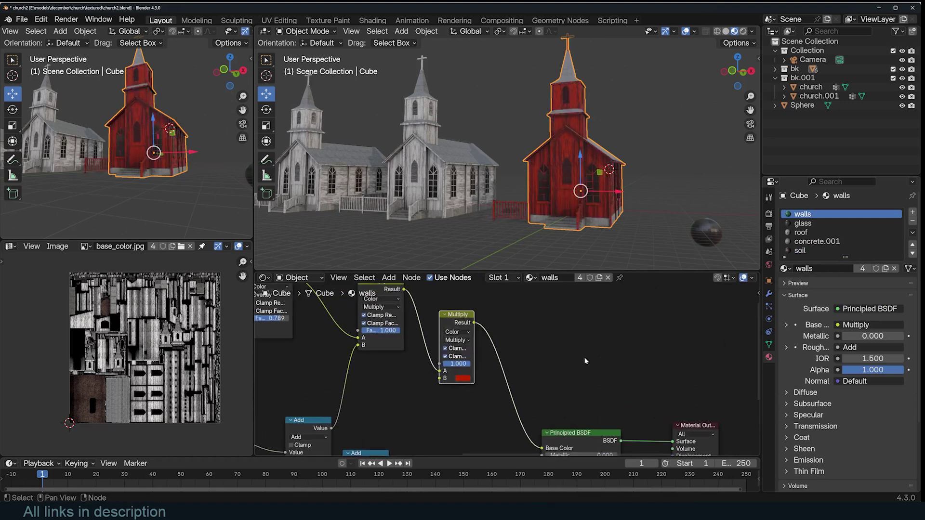
Enter the bake node group in the walls material and pick base_color.jpg as its image texture.
{"action": "scroll", "coordinate": [584, 359], "scroll_direction": "down", "scroll_amount": 4}
{"action": "middle_click_drag", "start_coordinate": [584, 359], "coordinate": [411, 352]}
{"action": "scroll", "coordinate": [611, 351], "scroll_direction": "up", "scroll_amount": 2}
{"action": "left_click", "coordinate": [619, 336]}
{"action": "key", "text": "Tab"}
{"action": "scroll", "coordinate": [507, 370], "scroll_direction": "up", "scroll_amount": 2}
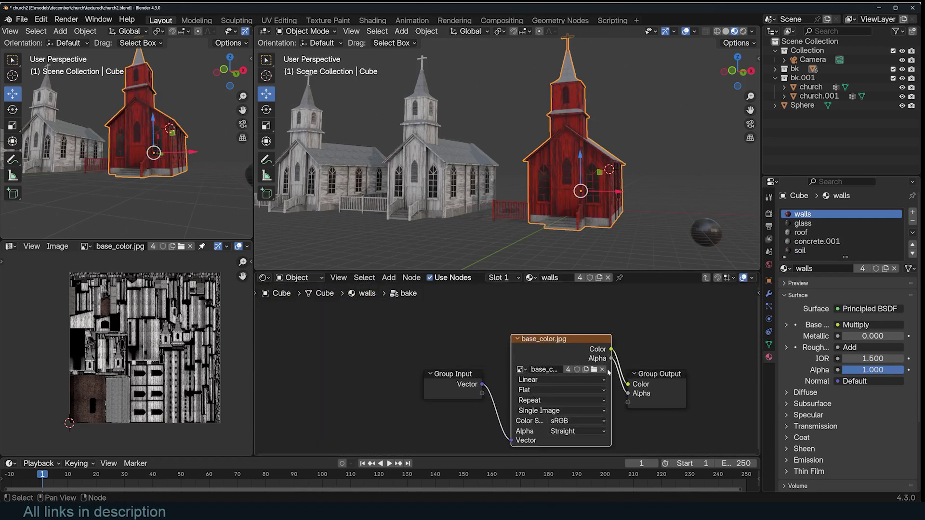
{"action": "left_click", "coordinate": [521, 369]}
{"action": "left_click", "coordinate": [543, 407]}
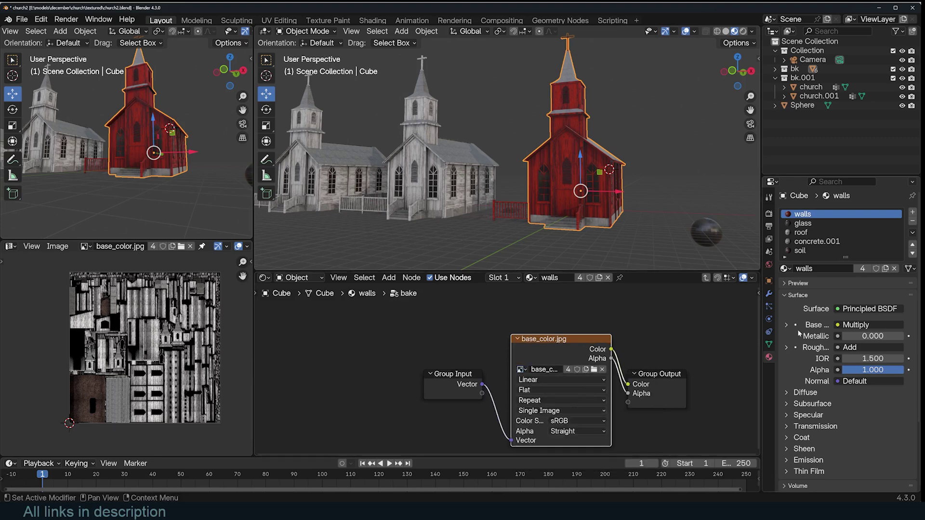
Select the original church together with its fence and ground, and choose Diffuse as the bake type.
{"action": "left_click", "coordinate": [769, 213]}
{"action": "middle_click_drag", "start_coordinate": [504, 169], "coordinate": [553, 168]}
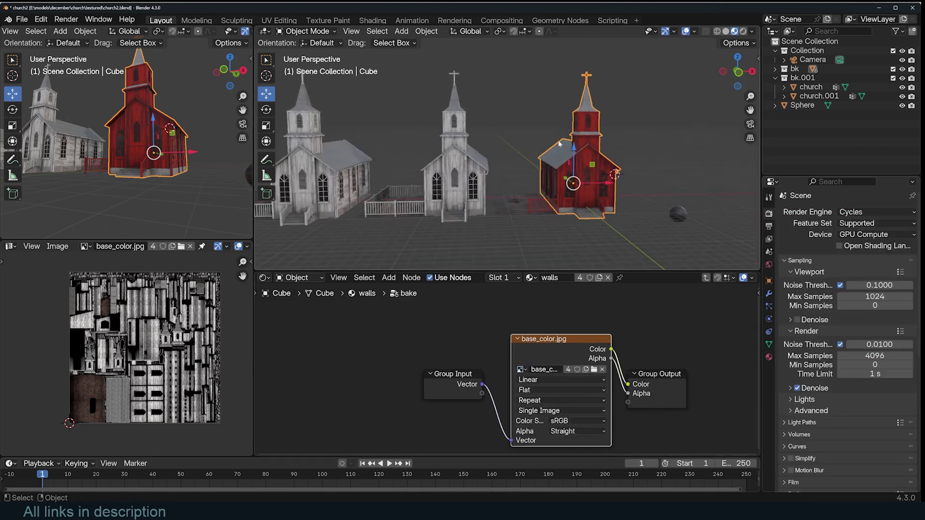
{"action": "left_click_drag", "start_coordinate": [532, 118], "coordinate": [610, 220]}
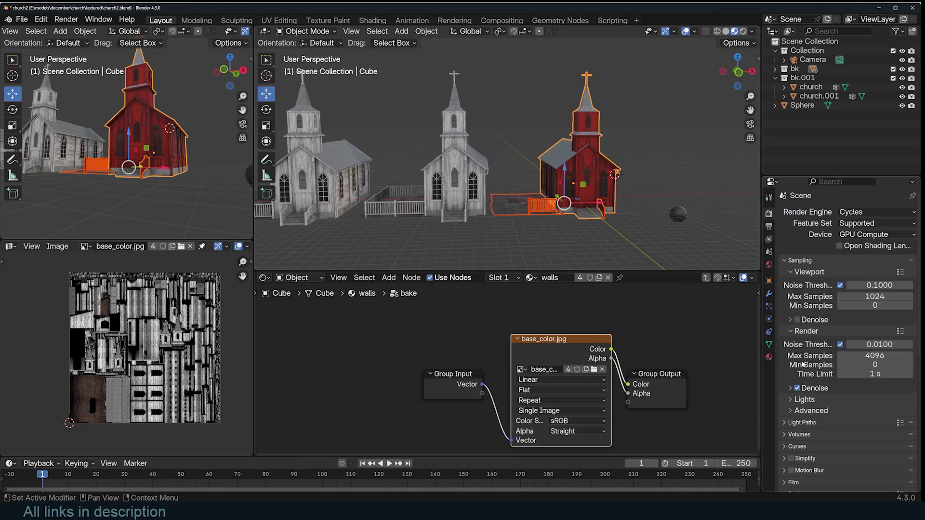
{"action": "scroll", "coordinate": [803, 369], "scroll_direction": "down", "scroll_amount": 8}
{"action": "left_click", "coordinate": [863, 396]}
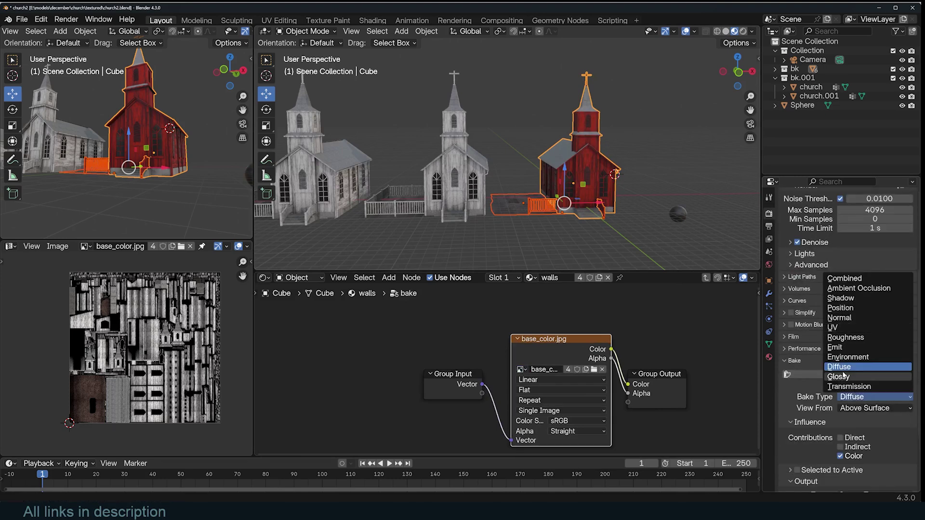
{"action": "scroll", "coordinate": [797, 401], "scroll_direction": "down", "scroll_amount": 5}
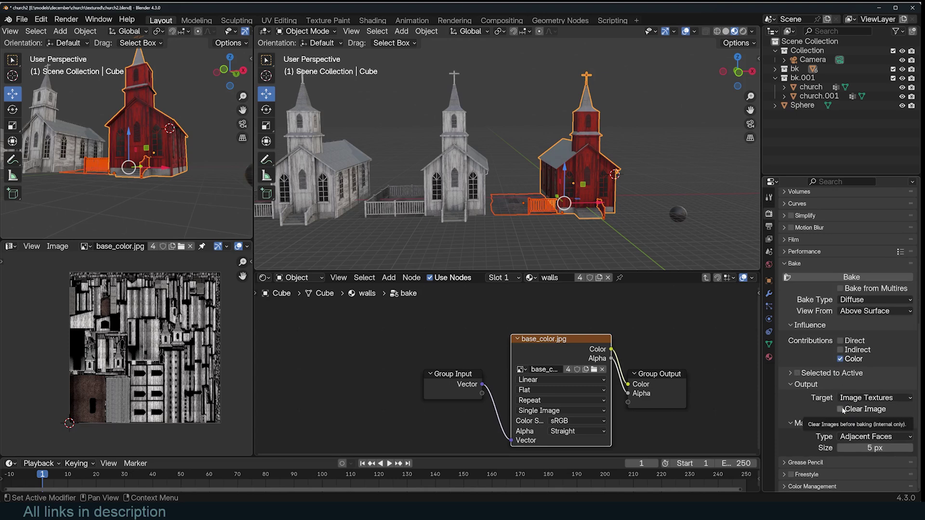
Select the original church, its fence and the entrance railing together as the objects for the bake.
{"action": "scroll", "coordinate": [594, 184], "scroll_direction": "up", "scroll_amount": 5}
{"action": "middle_click_drag", "start_coordinate": [594, 184], "coordinate": [575, 136], "text": "shift"}
{"action": "left_click", "coordinate": [586, 220]}
{"action": "left_click", "coordinate": [586, 230], "text": "shift"}
{"action": "left_click", "coordinate": [645, 193], "text": "shift"}
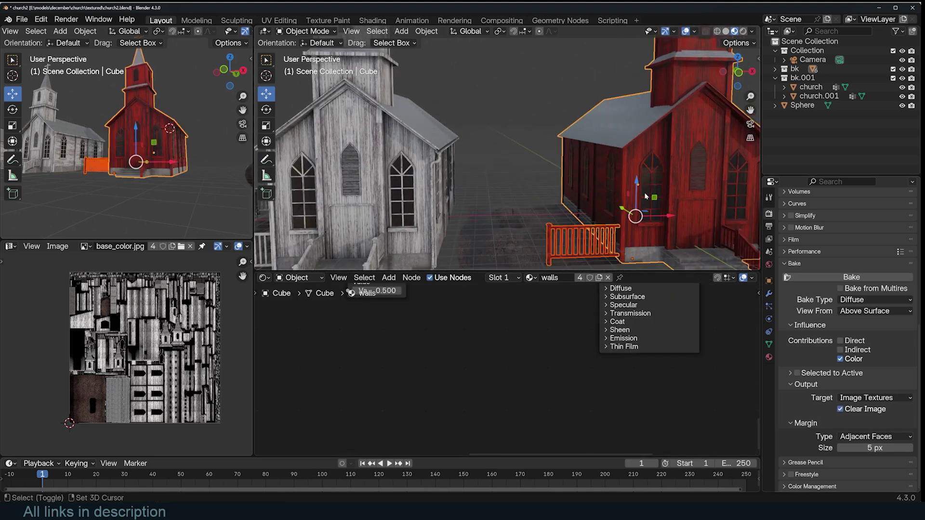
{"action": "left_click", "coordinate": [730, 237]}
{"action": "scroll", "coordinate": [609, 215], "scroll_direction": "down", "scroll_amount": 6}
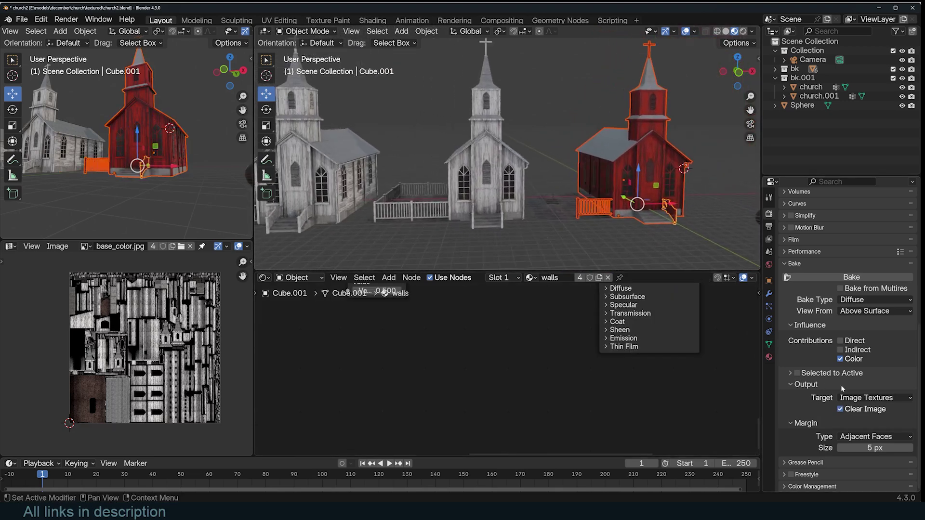
Set the blending mode of the walls material's yellow tint node to Color.
{"action": "scroll", "coordinate": [841, 389], "scroll_direction": "up", "scroll_amount": 3}
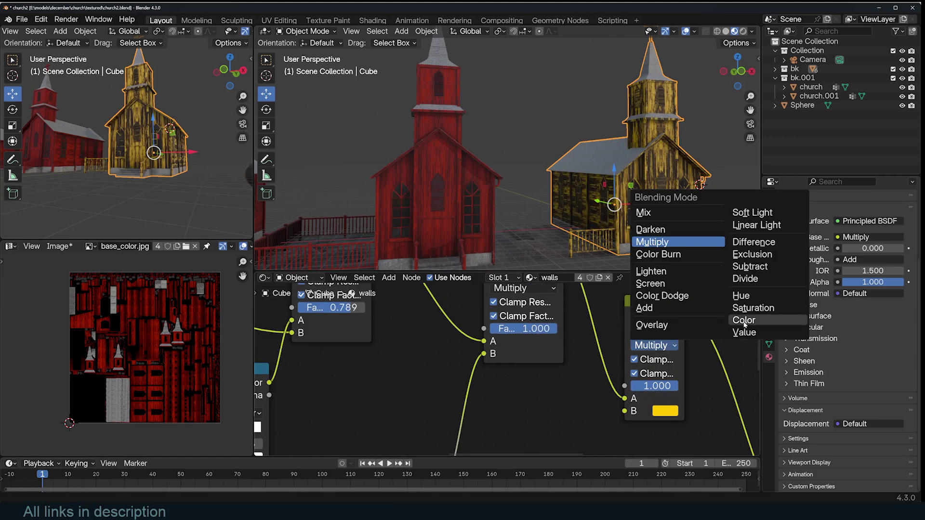
{"action": "left_click", "coordinate": [745, 316]}
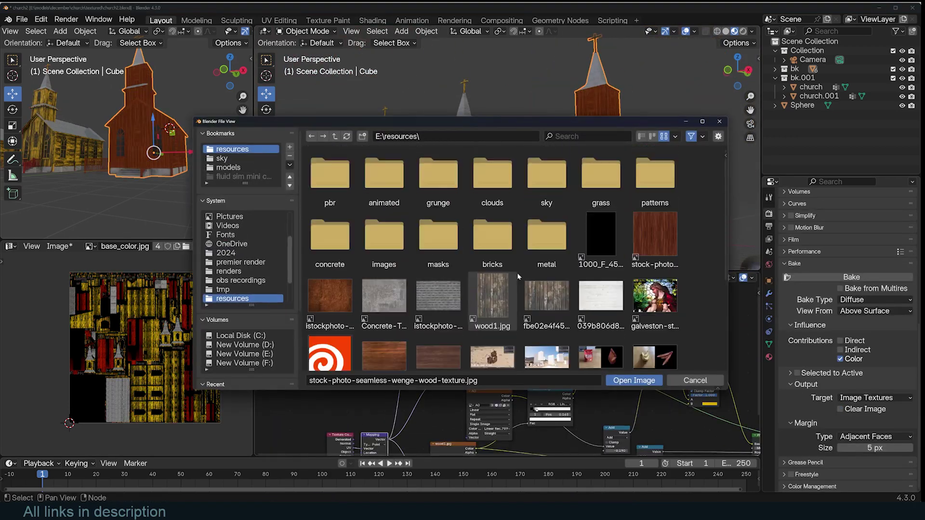
Load a brick image from the bricks folder into the walls material and adjust the scale of its Mapping node.
{"action": "double_click", "coordinate": [550, 180]}
{"action": "double_click", "coordinate": [330, 235]}
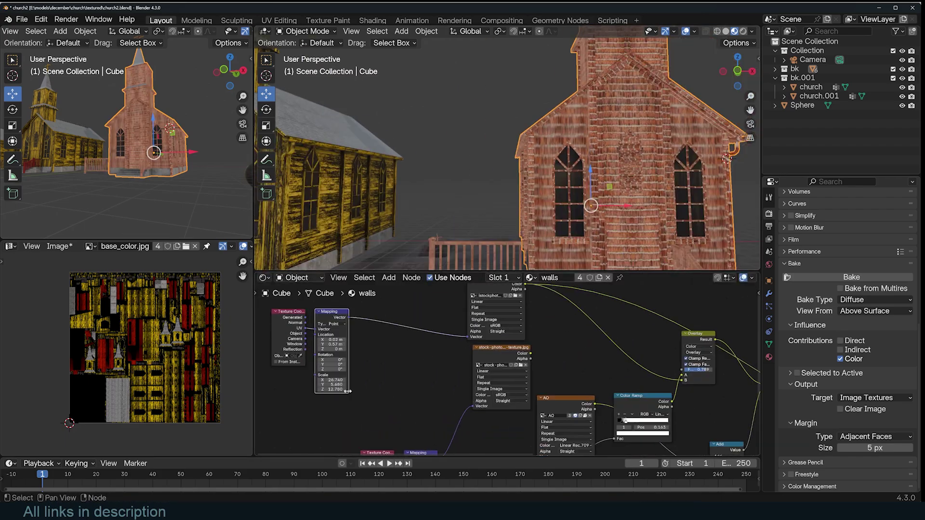
{"action": "left_click_drag", "start_coordinate": [331, 380], "coordinate": [332, 389]}
{"action": "middle_click_drag", "start_coordinate": [547, 144], "coordinate": [546, 175]}
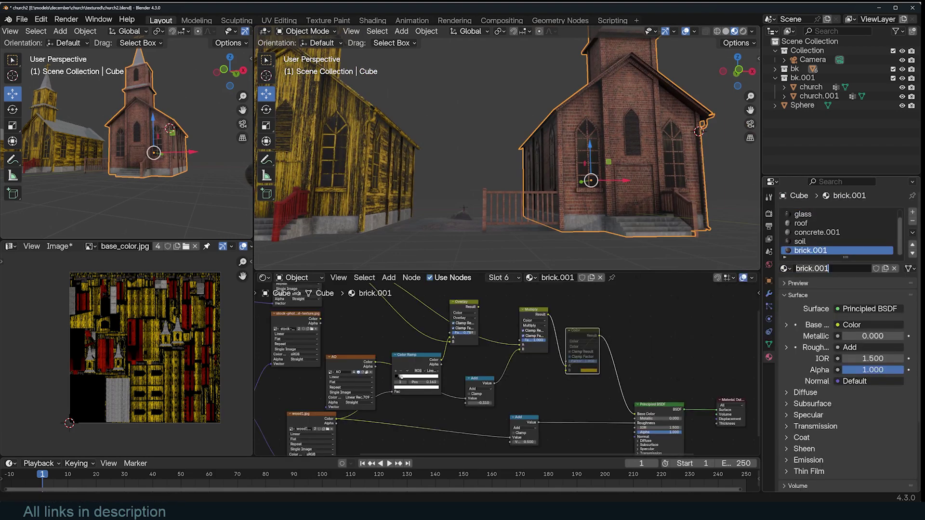
Rename the duplicated brick.001 material to wood.
{"action": "type", "text": "w"}
{"action": "key", "text": "Return"}
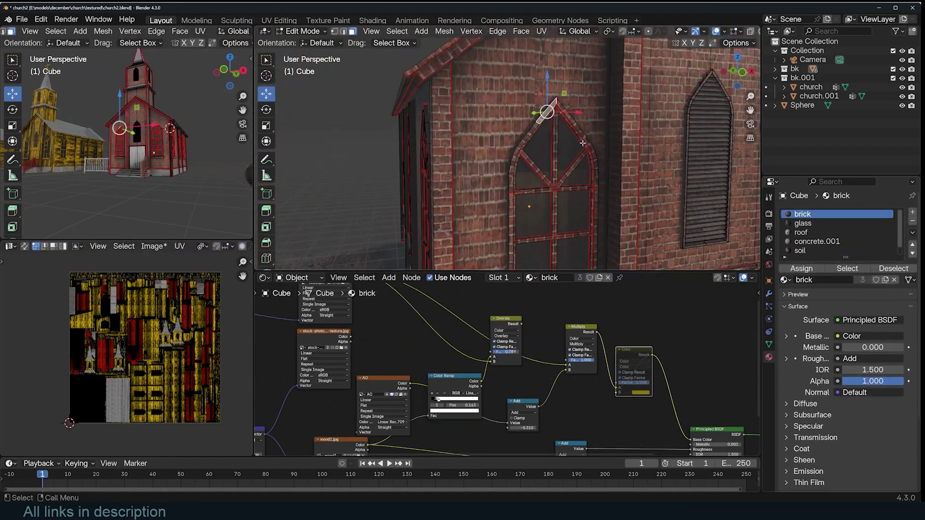
Select the window frames using linked geometry and the Group.001 vertex group, and box-select the tower's louvred window for the wood material.
{"action": "key", "text": "l"}
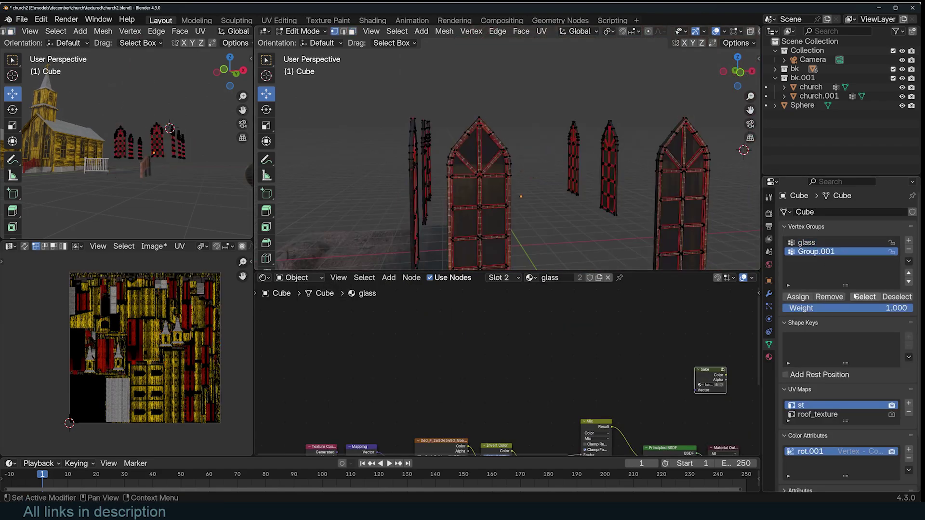
{"action": "left_click", "coordinate": [863, 297]}
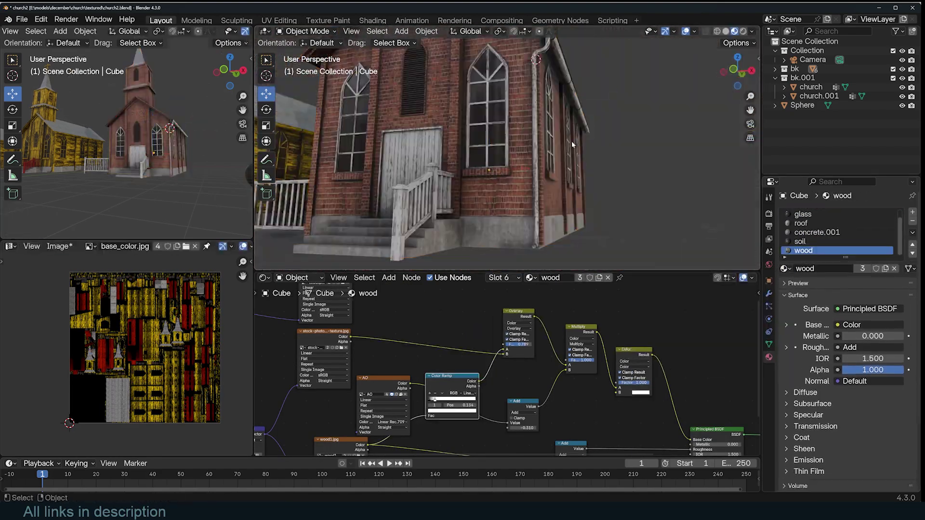
{"action": "middle_click_drag", "start_coordinate": [572, 141], "coordinate": [513, 163]}
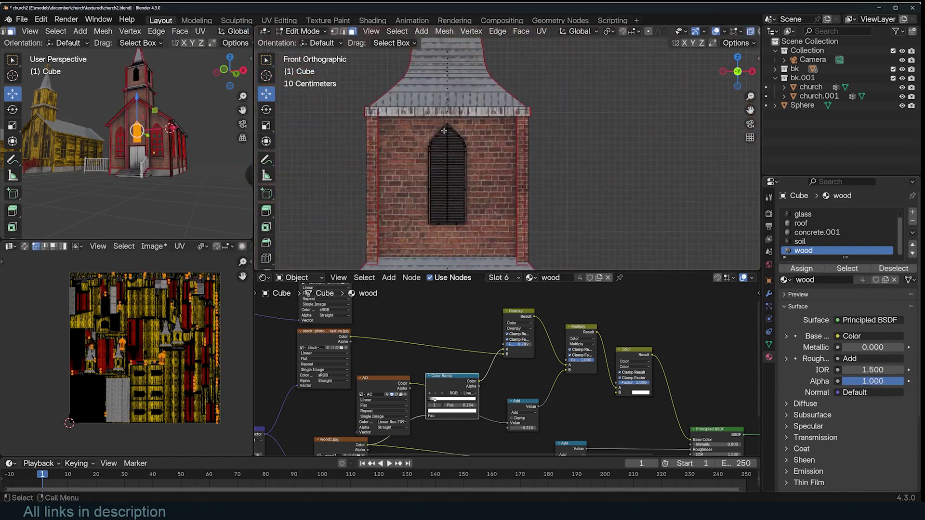
{"action": "left_click_drag", "start_coordinate": [409, 118], "coordinate": [486, 220]}
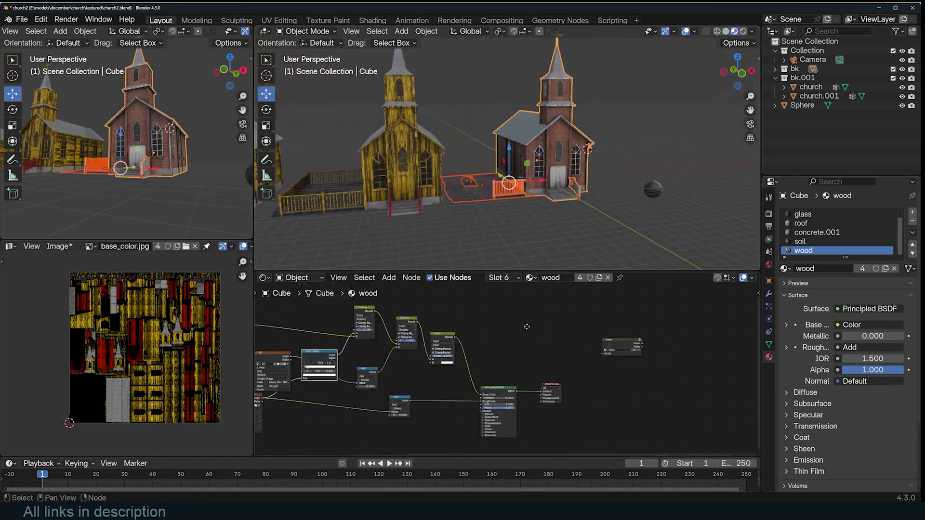
Check the bake node in the church's soil, concrete.001, roof and wood materials.
{"action": "left_click", "coordinate": [799, 242]}
{"action": "left_click", "coordinate": [816, 232]}
{"action": "left_click", "coordinate": [800, 223]}
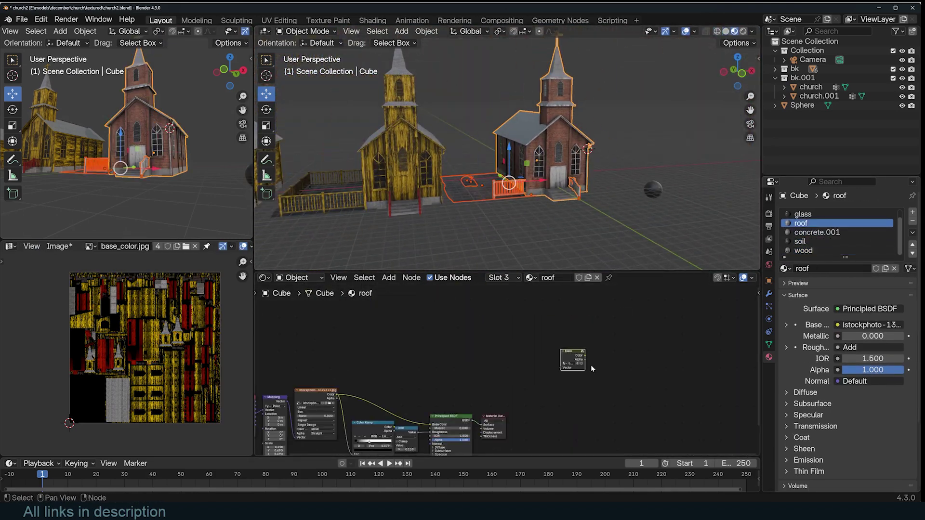
{"action": "left_click", "coordinate": [798, 250]}
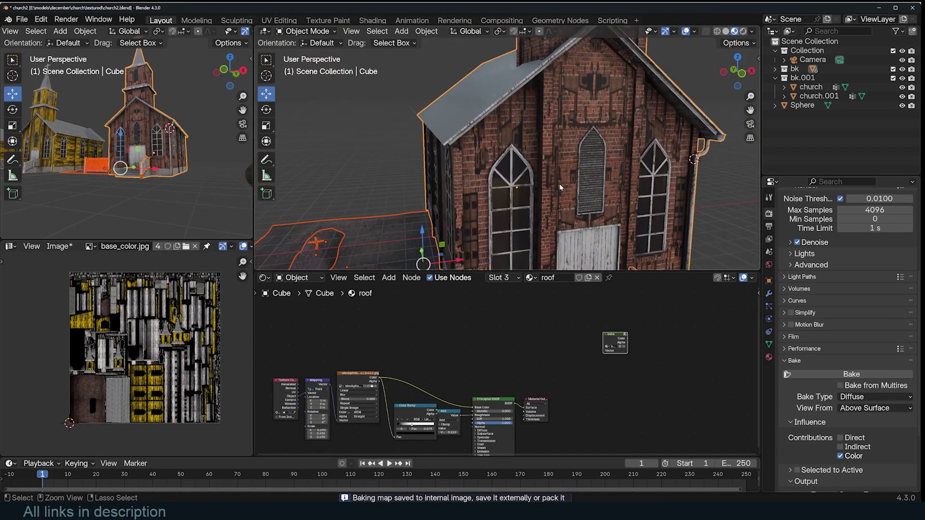
Examine the brick walls from several sides and review the node trees of the roof and wood materials.
{"action": "middle_click_drag", "start_coordinate": [559, 183], "coordinate": [595, 212]}
{"action": "left_click", "coordinate": [769, 357]}
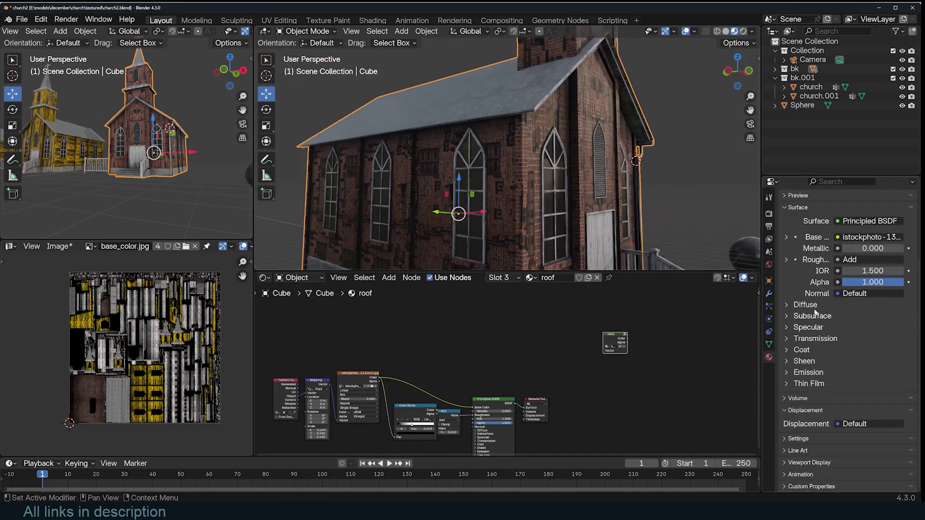
{"action": "scroll", "coordinate": [554, 202], "scroll_direction": "down", "scroll_amount": 1}
{"action": "middle_click_drag", "start_coordinate": [554, 202], "coordinate": [576, 184], "text": "shift"}
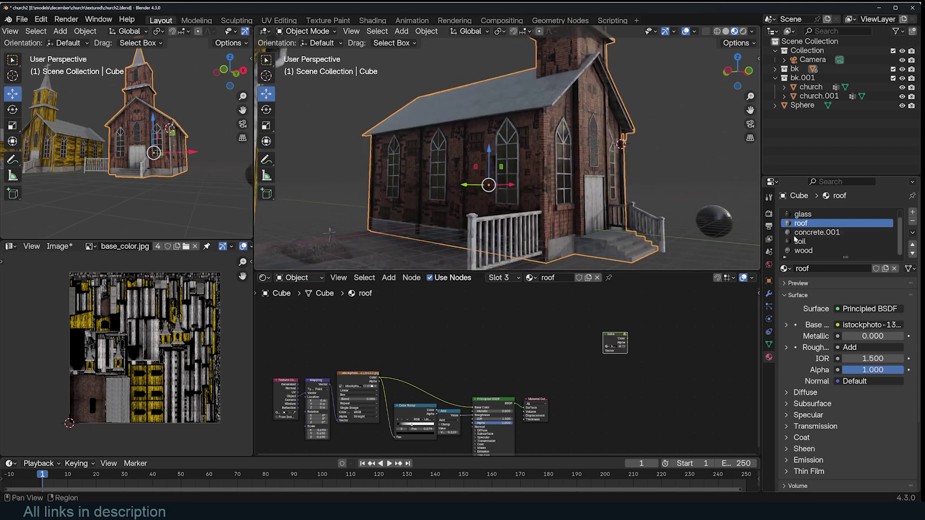
{"action": "left_click", "coordinate": [803, 250]}
{"action": "scroll", "coordinate": [597, 219], "scroll_direction": "down", "scroll_amount": 1}
{"action": "middle_click_drag", "start_coordinate": [449, 325], "coordinate": [548, 326]}
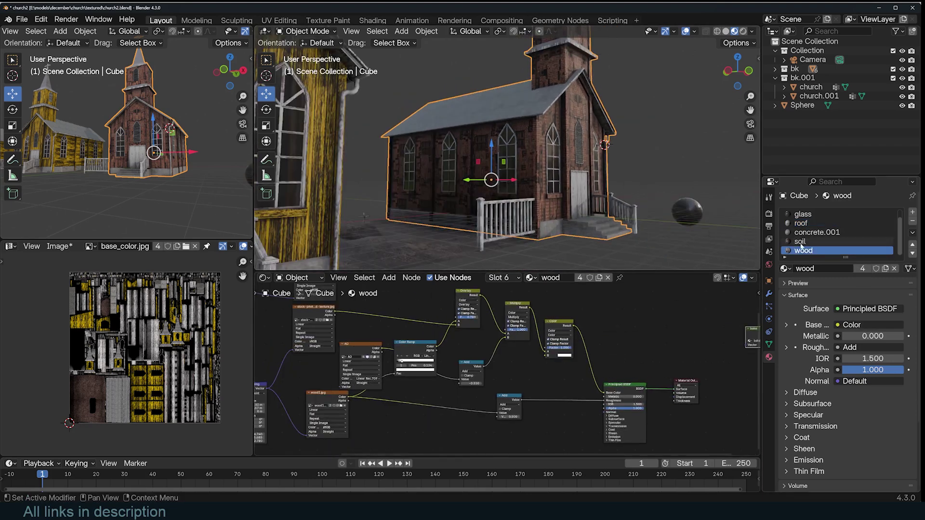
{"action": "scroll", "coordinate": [801, 246], "scroll_direction": "up", "scroll_amount": 1}
{"action": "left_click", "coordinate": [802, 214]}
{"action": "key", "text": "Home"}
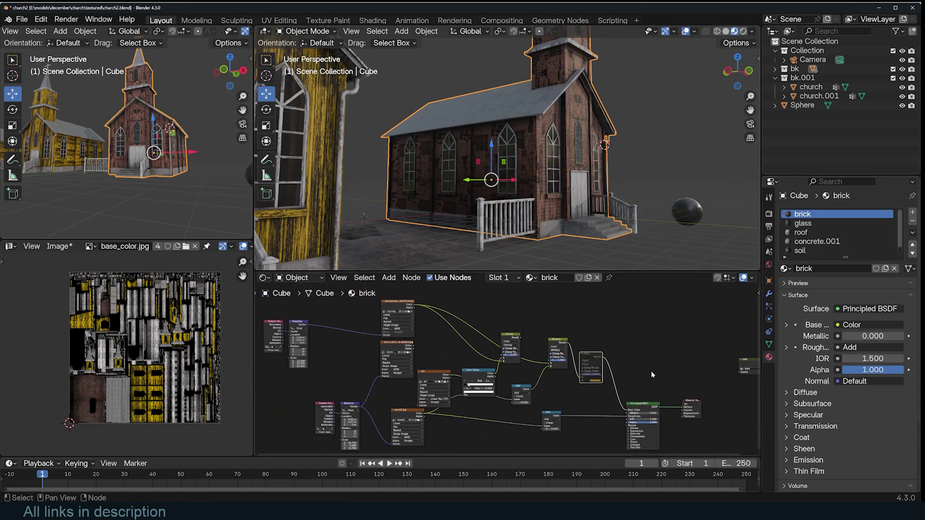
{"action": "left_click", "coordinate": [400, 311], "text": "ctrl+shift"}
{"action": "scroll", "coordinate": [400, 313], "scroll_direction": "up", "scroll_amount": 1}
{"action": "middle_click_drag", "start_coordinate": [400, 302], "coordinate": [436, 339]}
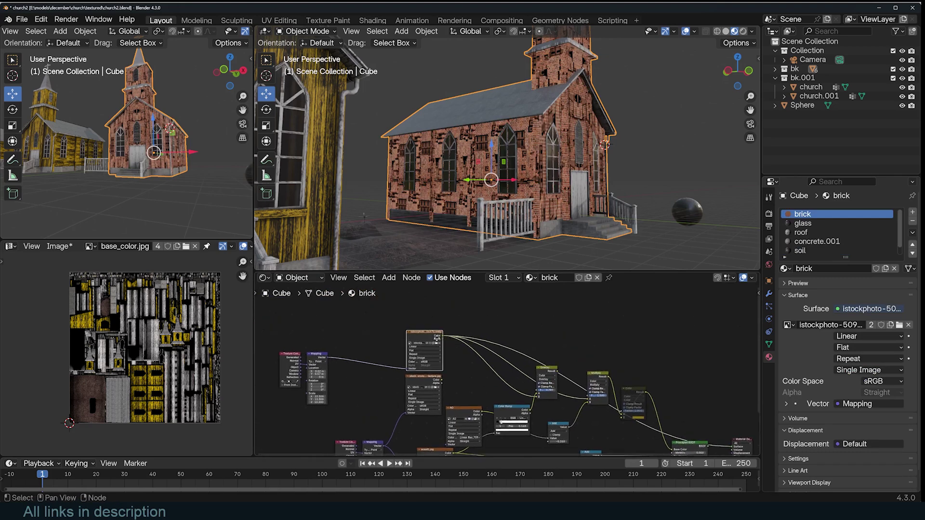
{"action": "scroll", "coordinate": [443, 354], "scroll_direction": "up", "scroll_amount": 2}
{"action": "left_click", "coordinate": [425, 361]}
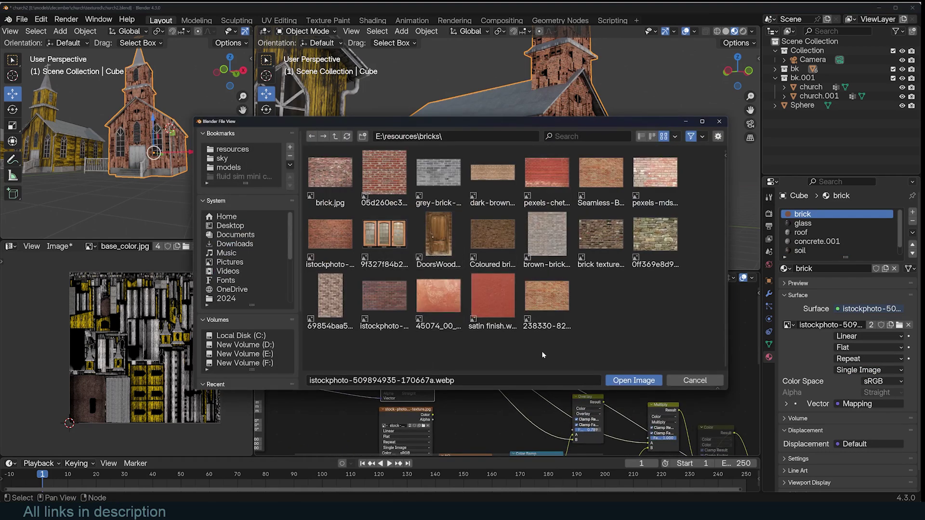
{"action": "key", "text": "Return"}
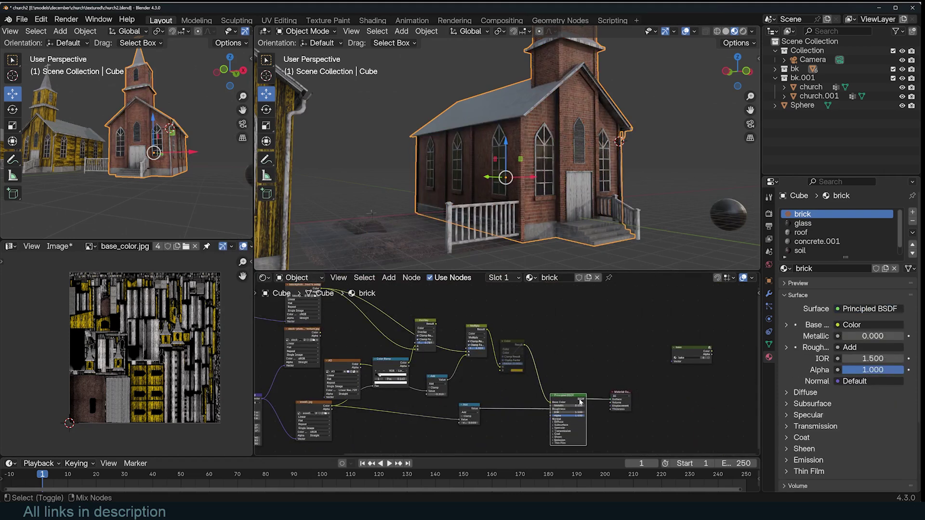
Bake the Diffuse color of the selected brick church, fence and ground into the shared base color texture.
{"action": "key", "text": "Tab"}
{"action": "key", "text": "Tab"}
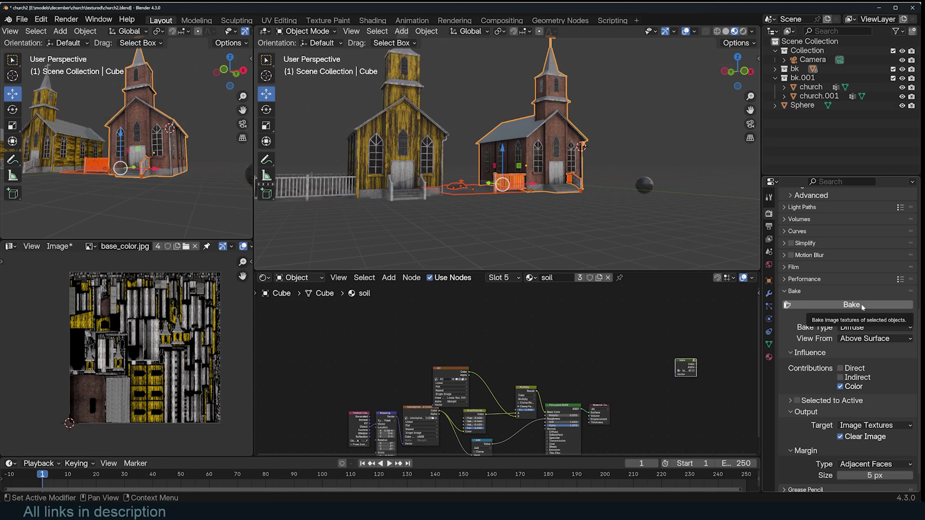
{"action": "left_click", "coordinate": [851, 304]}
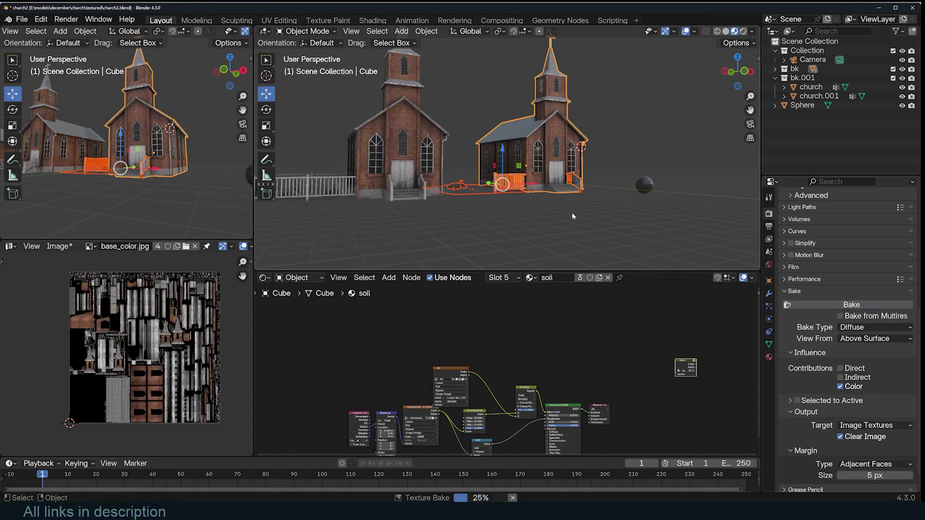
{"action": "middle_click_drag", "start_coordinate": [550, 195], "coordinate": [605, 198]}
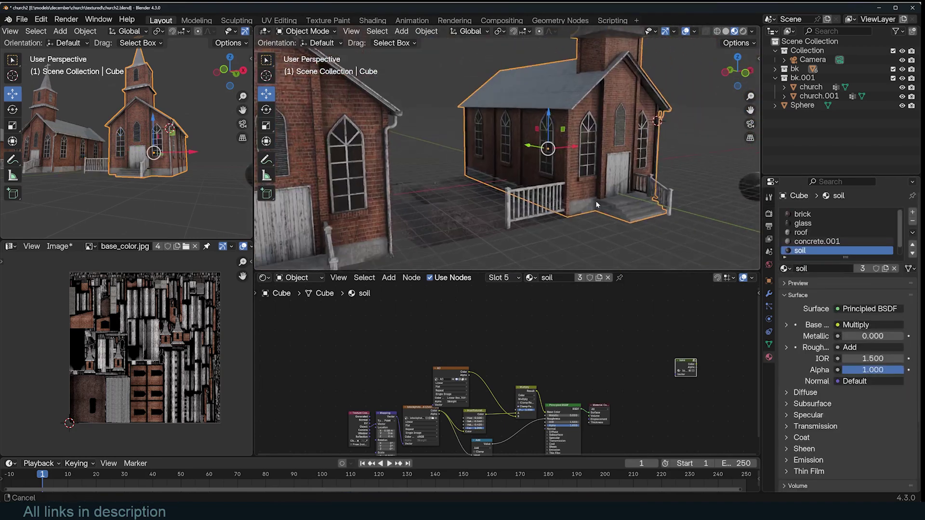
Add a material slot to the church and create a new material named door in it.
{"action": "middle_click_drag", "start_coordinate": [602, 188], "coordinate": [462, 181]}
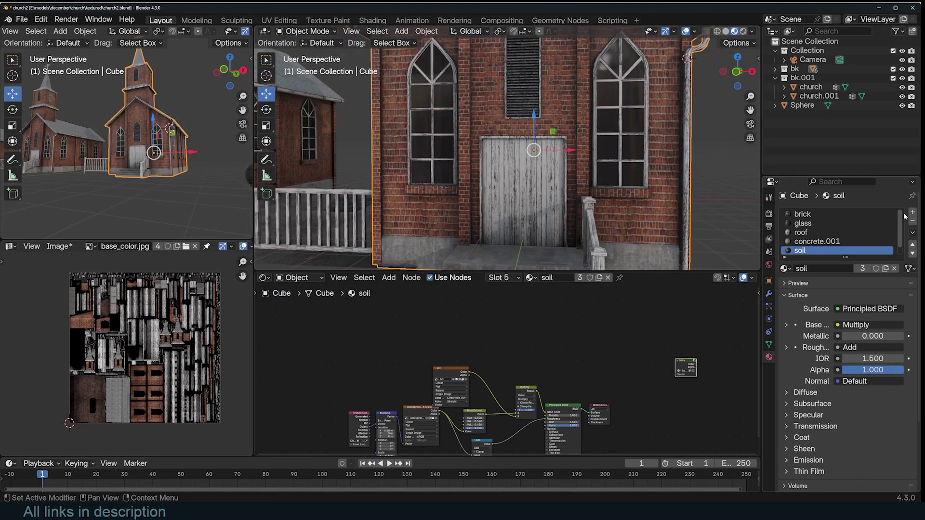
{"action": "left_click", "coordinate": [913, 212]}
{"action": "left_click", "coordinate": [838, 269]}
{"action": "type", "text": "doo"}
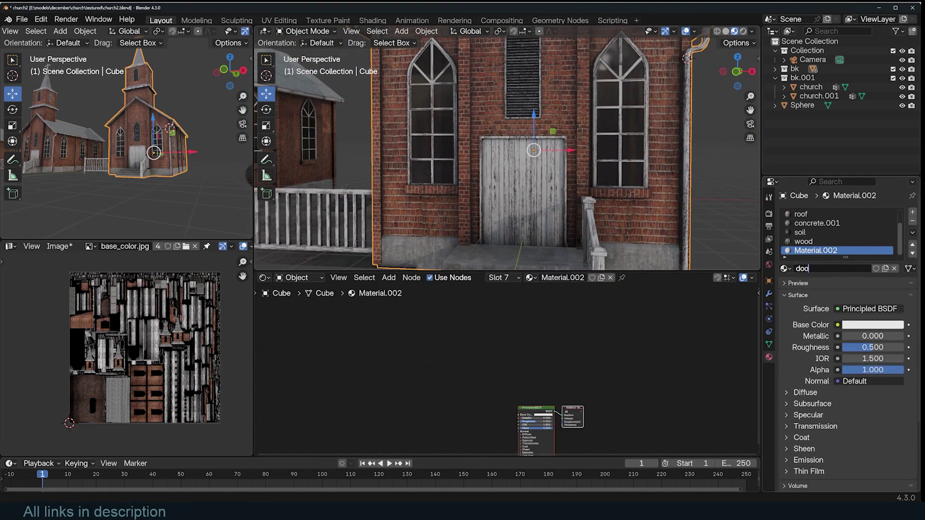
{"action": "type", "text": "r"}
{"action": "key", "text": "Return"}
Make "for editing" the church's active UV map and save the wooden door texture image to the resources folder.
{"action": "left_click", "coordinate": [768, 344]}
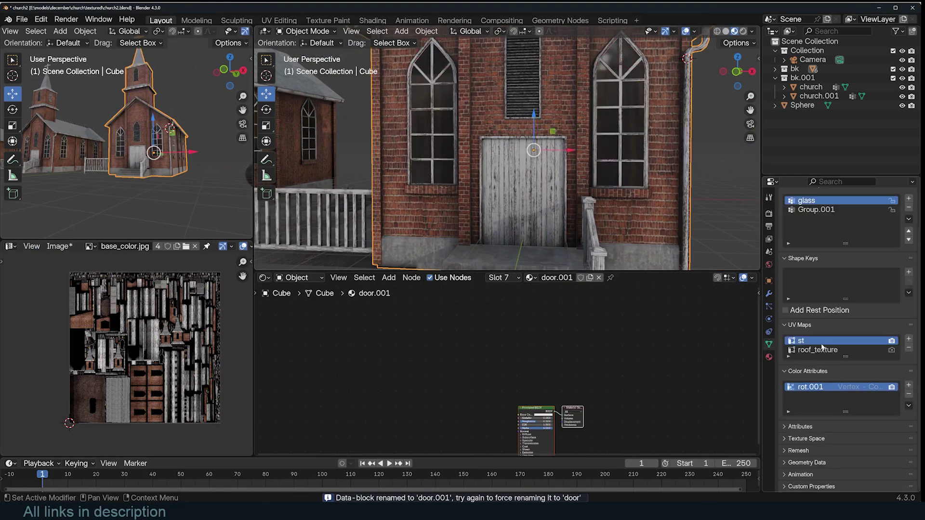
{"action": "left_click", "coordinate": [821, 348]}
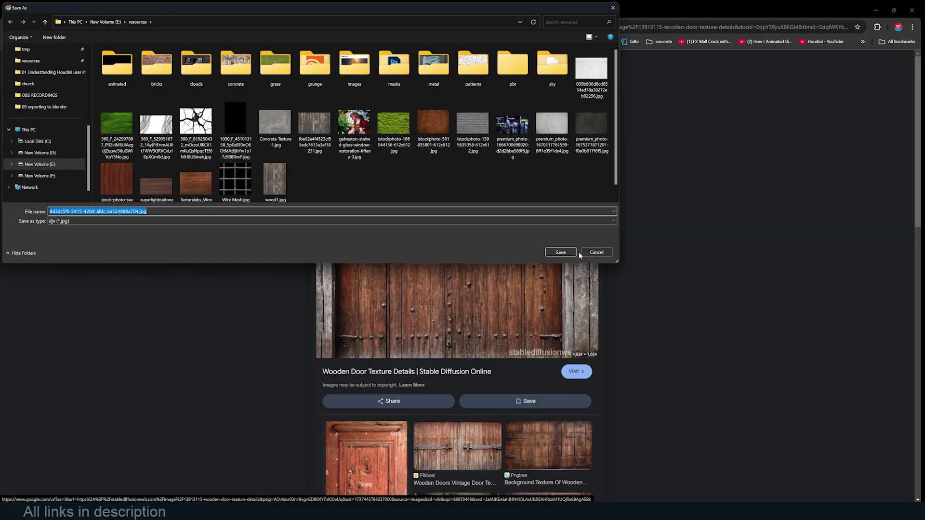
{"action": "left_click", "coordinate": [560, 252]}
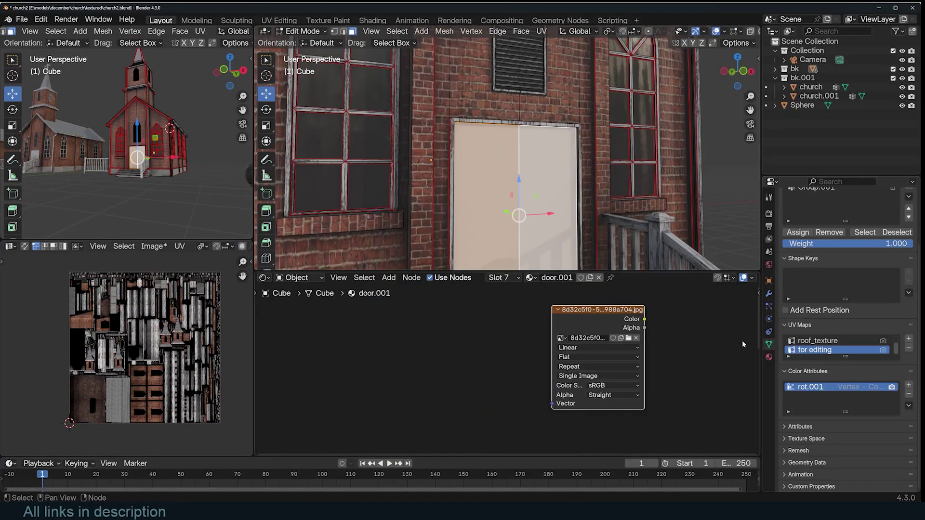
Drive the door image texture with a UV Map node set to "for editing" and position the door's UVs over the planks.
{"action": "key", "text": "shift+a"}
{"action": "type", "text": "uv"}
{"action": "key", "text": "Return"}
{"action": "left_click", "coordinate": [433, 355]}
{"action": "left_click_drag", "start_coordinate": [462, 349], "coordinate": [528, 394]}
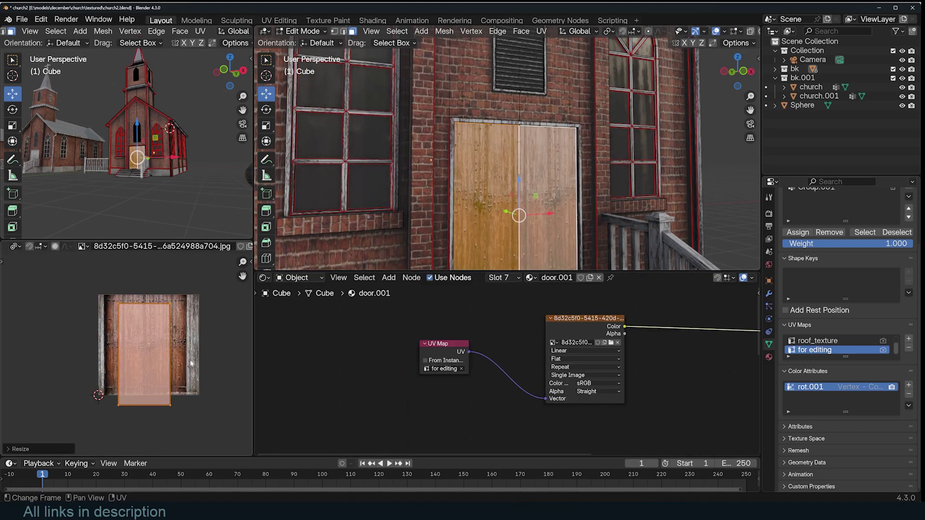
{"action": "key", "text": "g"}
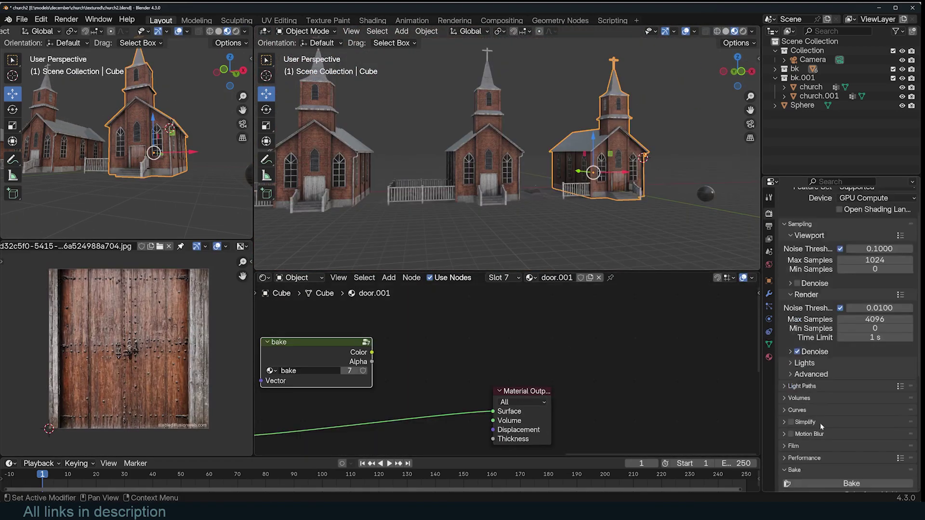
Bake the church's Diffuse color, with the new door material, into base_color.jpg.
{"action": "scroll", "coordinate": [820, 422], "scroll_direction": "down", "scroll_amount": 5}
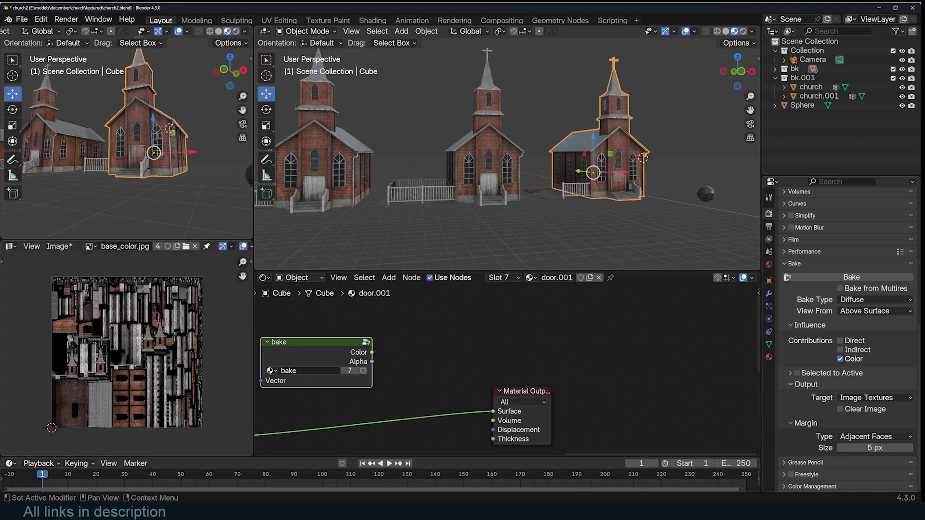
{"action": "left_click", "coordinate": [851, 277]}
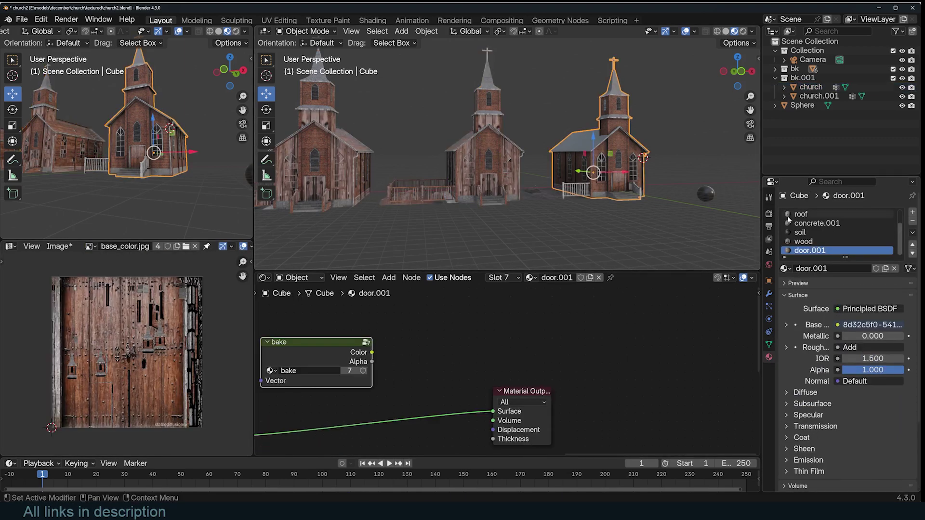
Check the bake node in the church's brick material.
{"action": "scroll", "coordinate": [787, 219], "scroll_direction": "up", "scroll_amount": 2}
{"action": "left_click", "coordinate": [802, 214]}
{"action": "middle_click_drag", "start_coordinate": [356, 310], "coordinate": [470, 386]}
{"action": "scroll", "coordinate": [469, 386], "scroll_direction": "down", "scroll_amount": 4}
{"action": "middle_click_drag", "start_coordinate": [580, 387], "coordinate": [170, 266]}
{"action": "scroll", "coordinate": [500, 467], "scroll_direction": "up", "scroll_amount": 2}
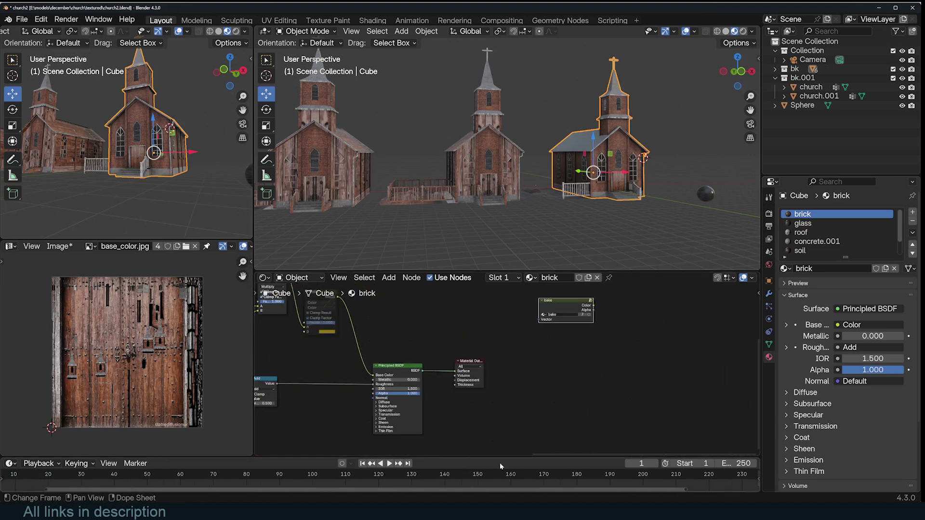
{"action": "key", "text": "Tab"}
{"action": "key", "text": "Tab"}
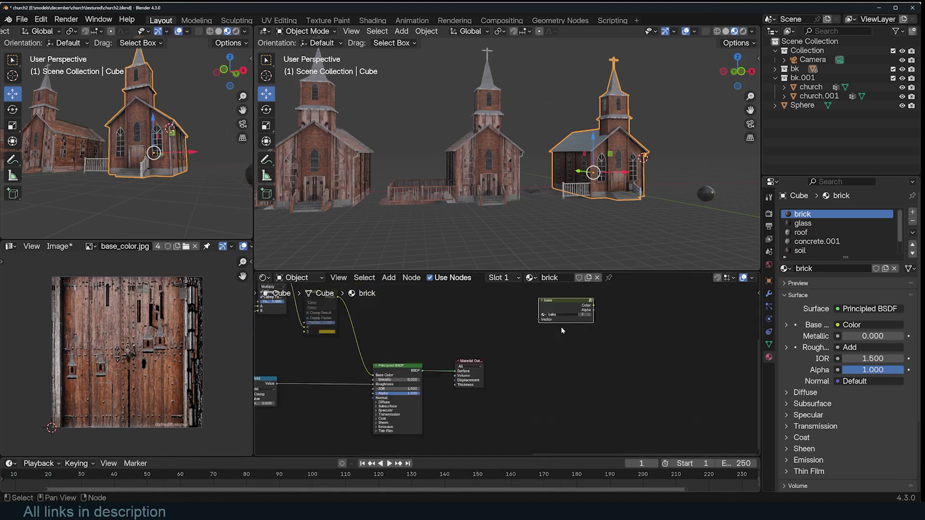
Make "st" the church's active UV map and rebake the Diffuse color into the shared base color texture.
{"action": "left_click", "coordinate": [769, 345]}
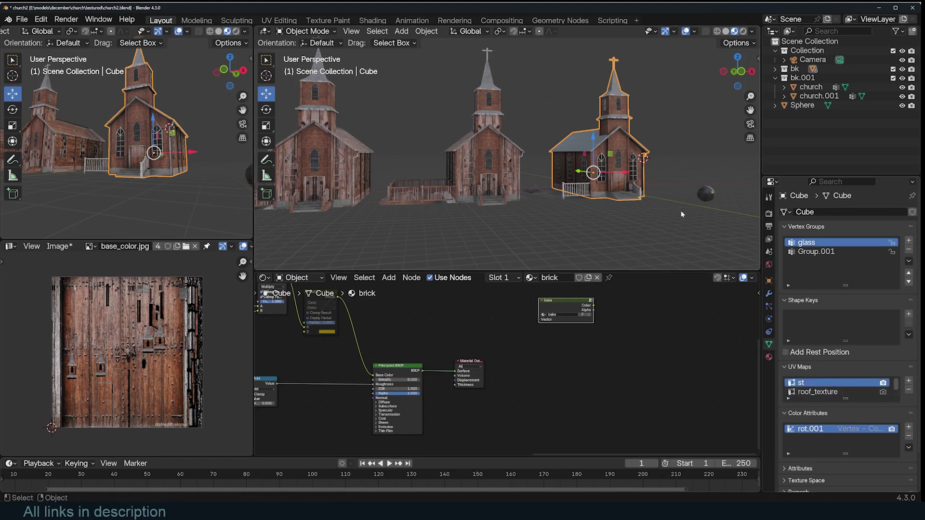
{"action": "left_click", "coordinate": [770, 213]}
{"action": "scroll", "coordinate": [870, 359], "scroll_direction": "down", "scroll_amount": 4}
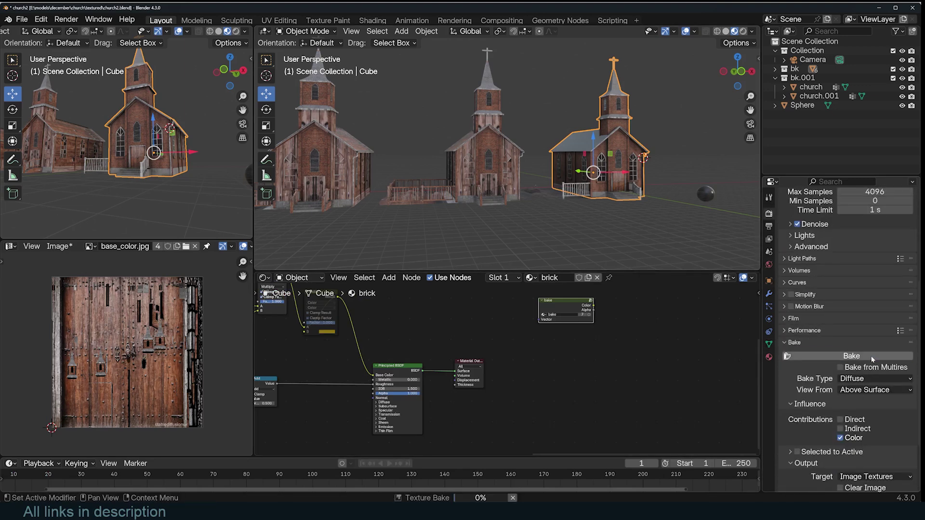